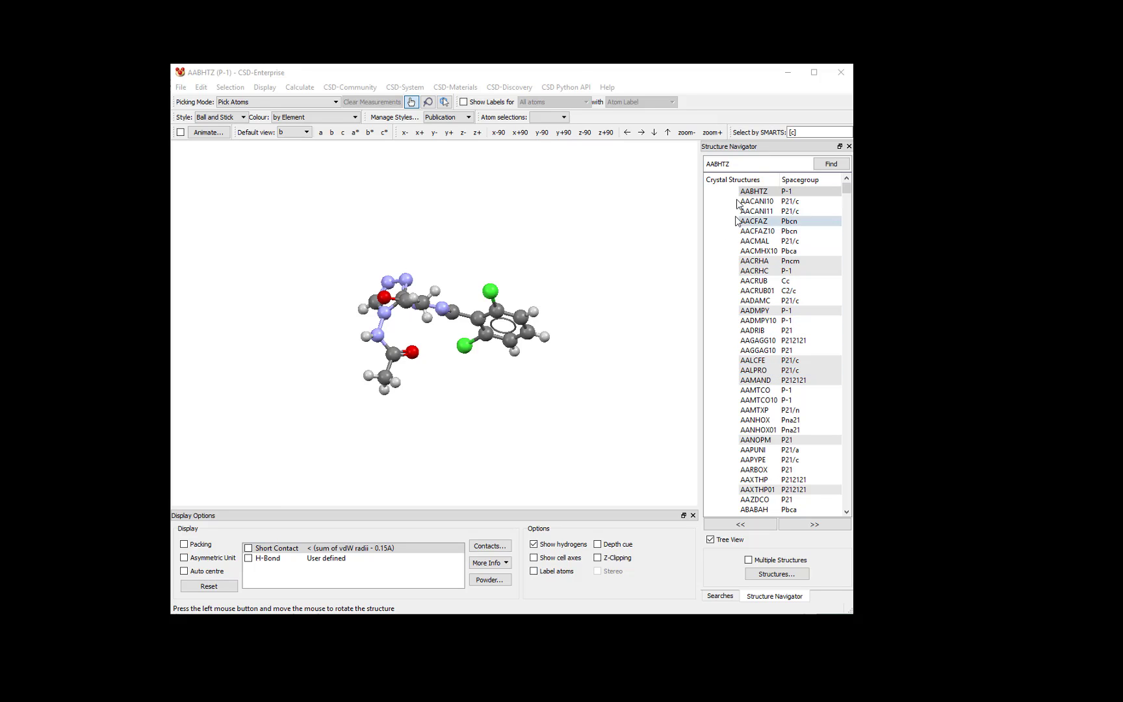
# Search for CCXAPT in the Structure Navigator and rotate the loaded molecule to inspect it.
pyautogui.click(763, 162)
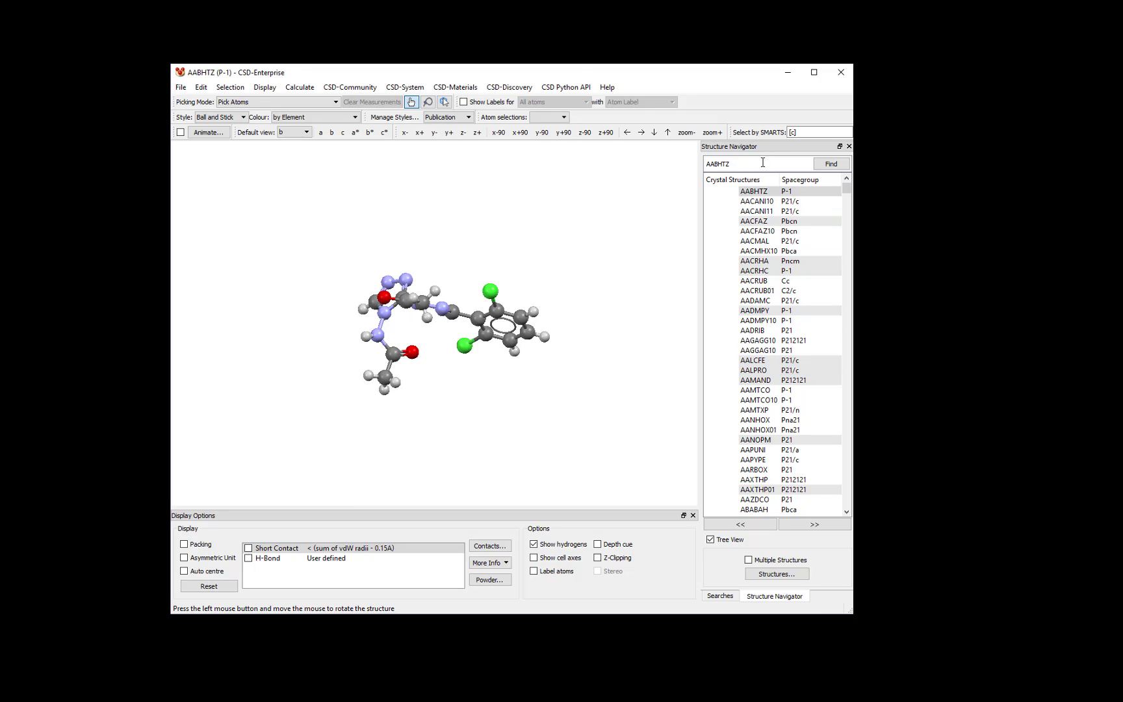
pyautogui.write('CCXAPT')
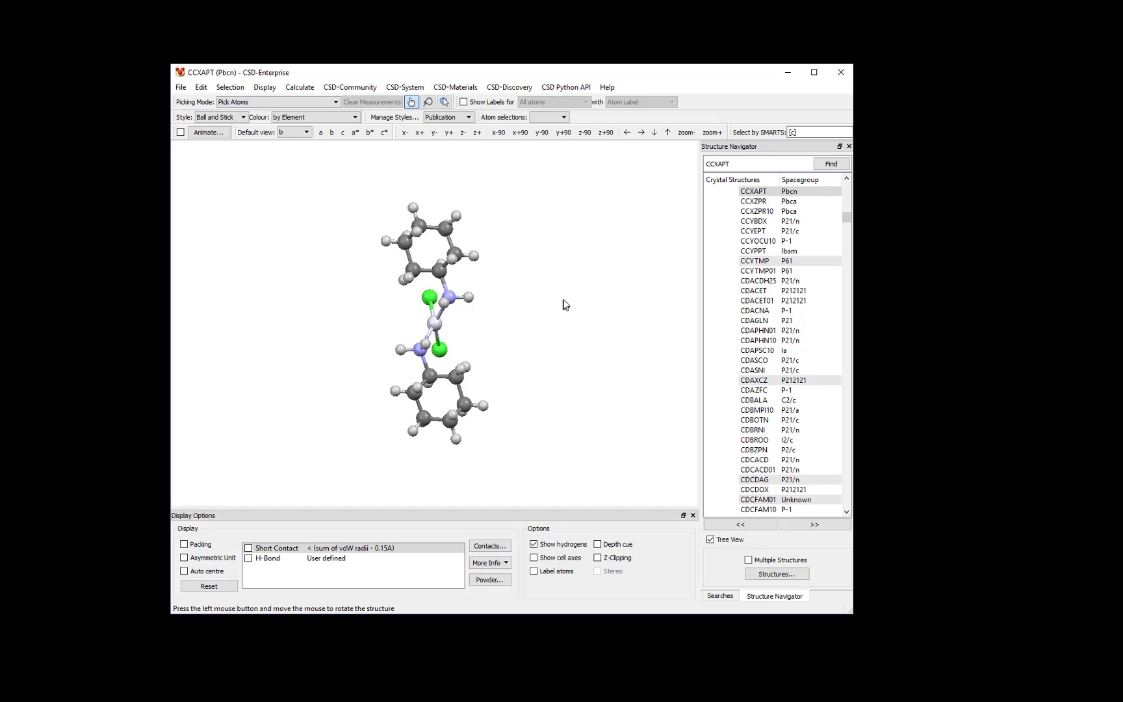
pyautogui.moveTo(582, 321); pyautogui.dragTo(350, 336)
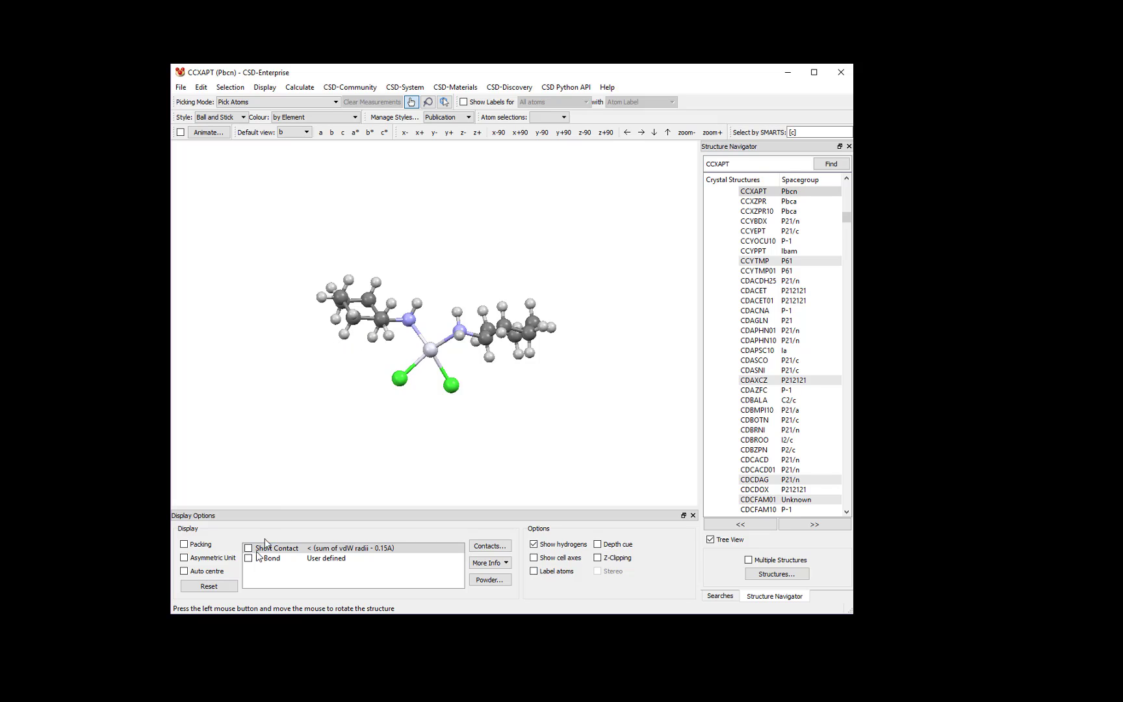
pyautogui.click(185, 558)
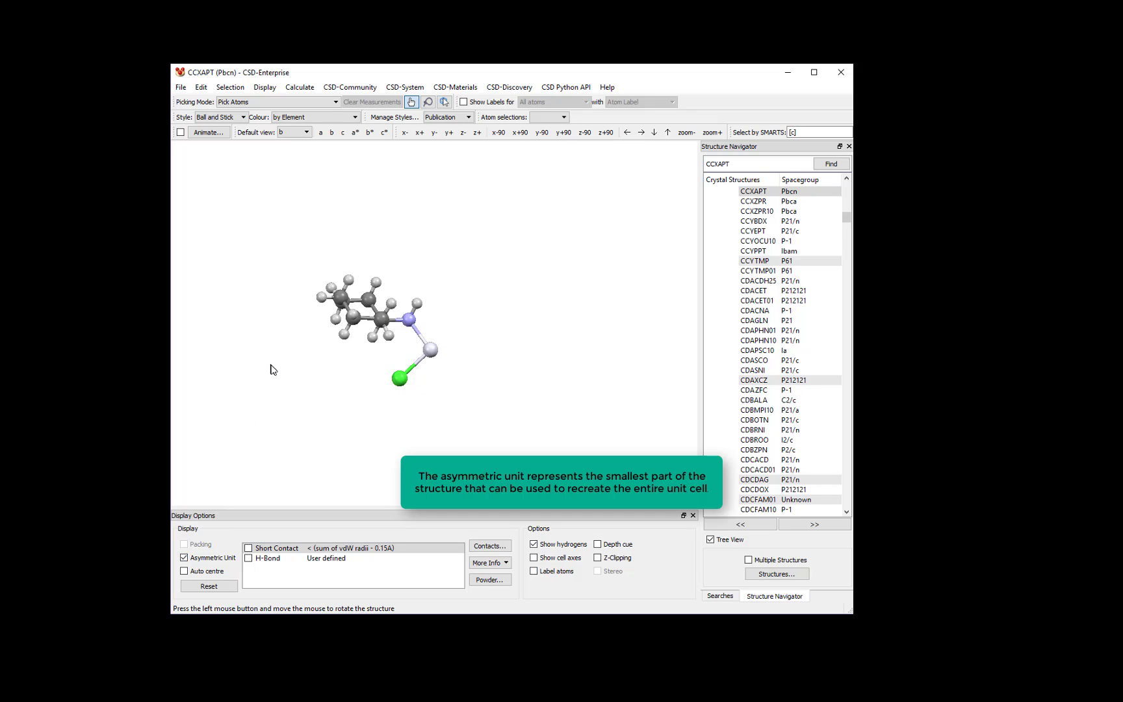
pyautogui.moveTo(309, 331); pyautogui.dragTo(401, 372)
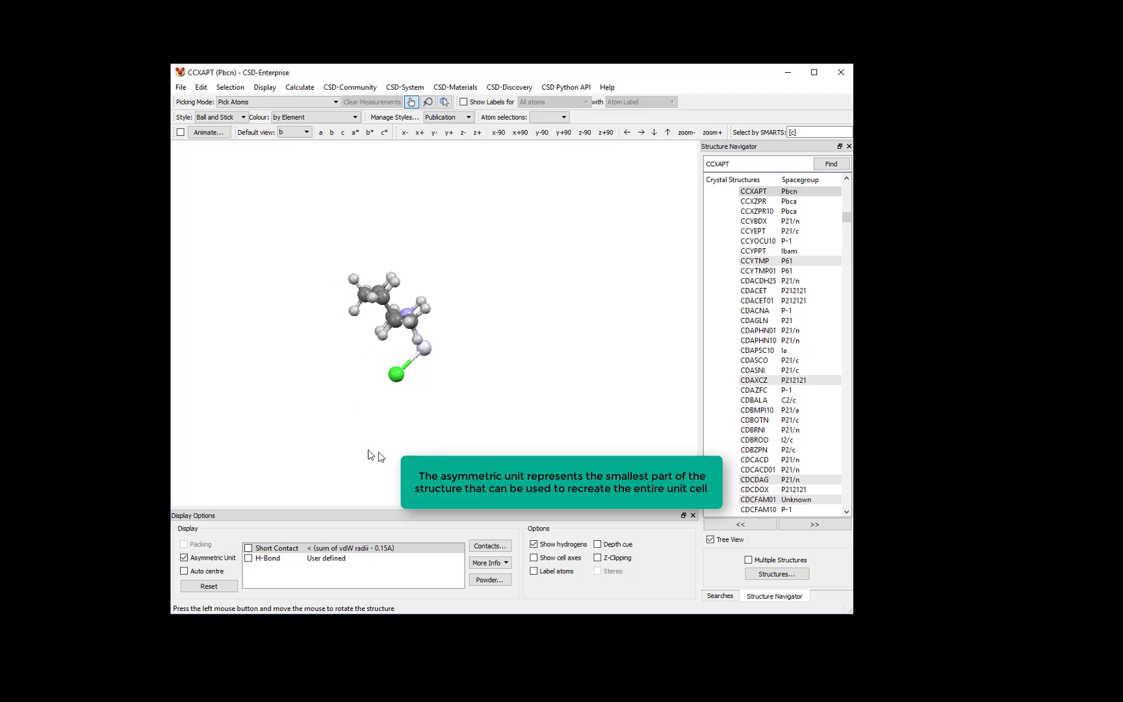
pyautogui.moveTo(333, 310); pyautogui.dragTo(290, 369)
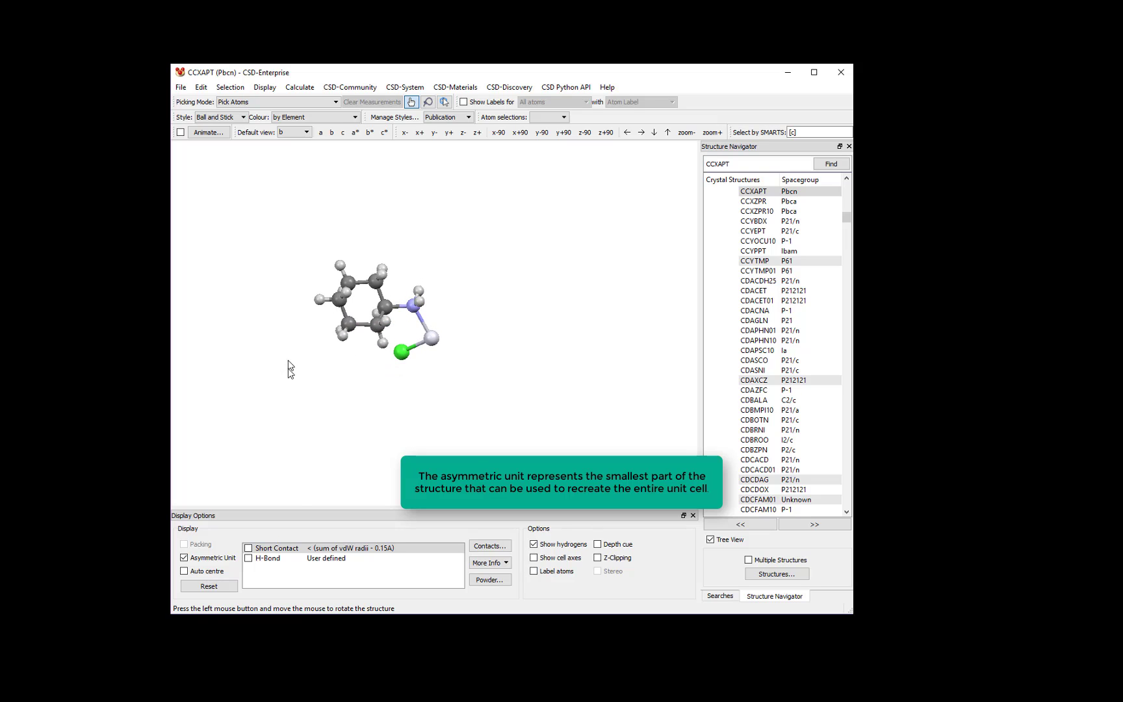
pyautogui.click(185, 557)
pyautogui.moveTo(404, 243); pyautogui.dragTo(351, 302)
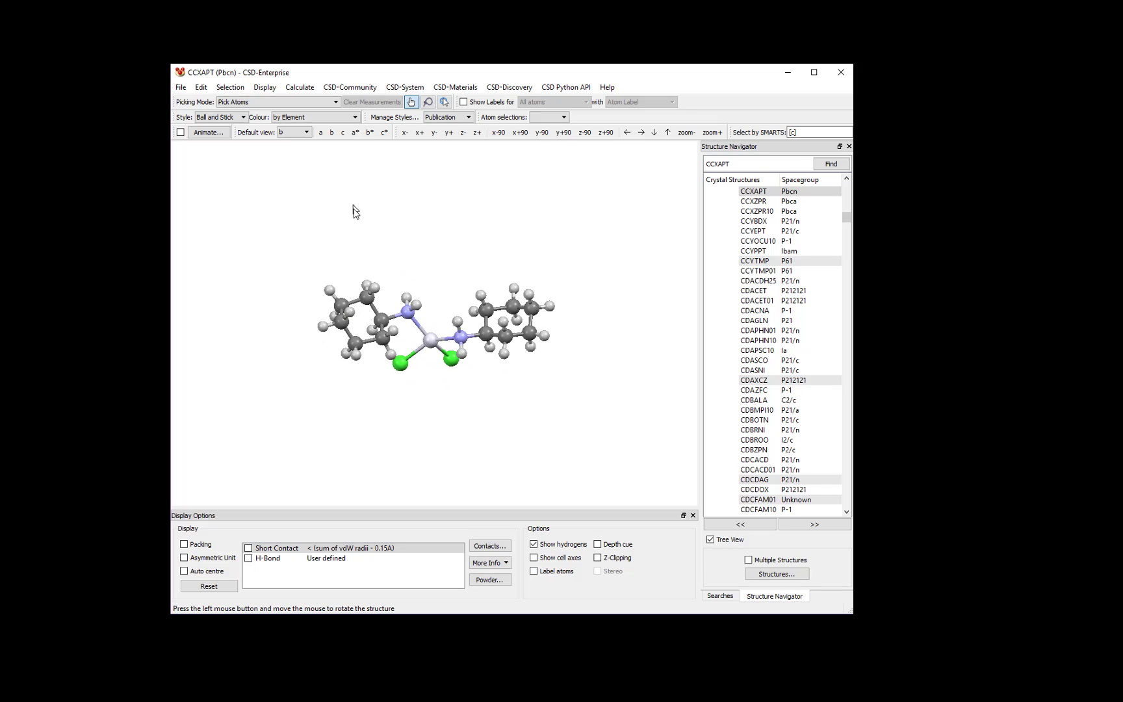
pyautogui.click(448, 119)
pyautogui.click(457, 134)
pyautogui.click(447, 118)
pyautogui.click(446, 127)
pyautogui.moveTo(477, 283); pyautogui.dragTo(413, 230)
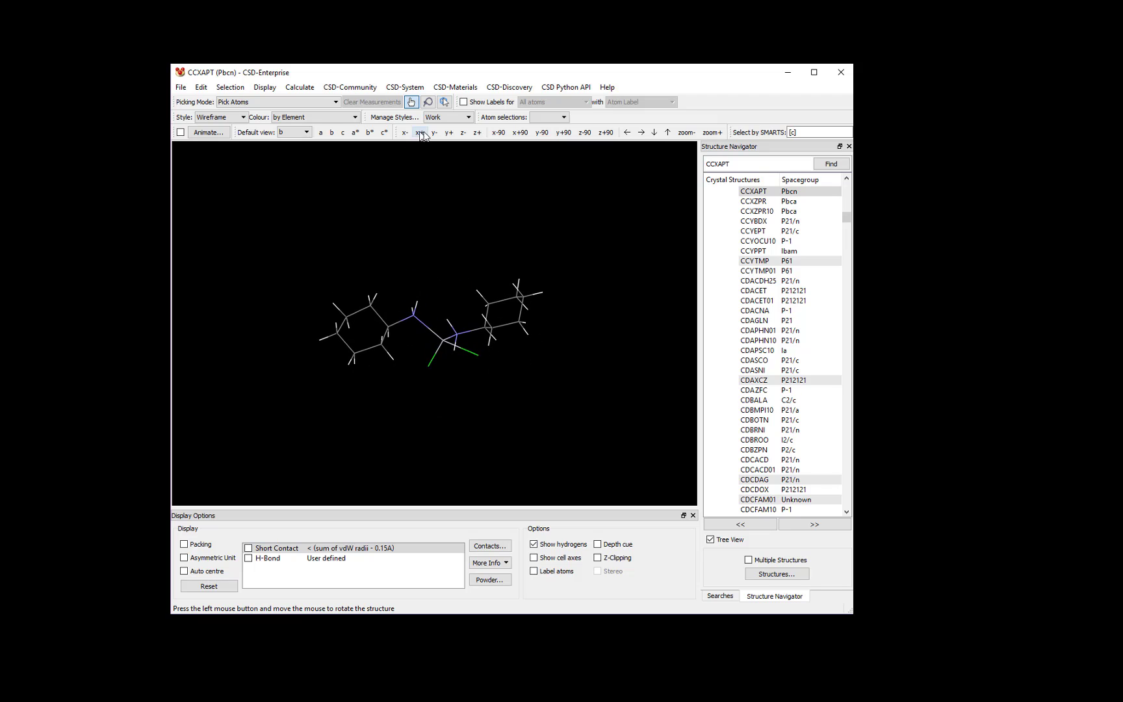
pyautogui.click(447, 118)
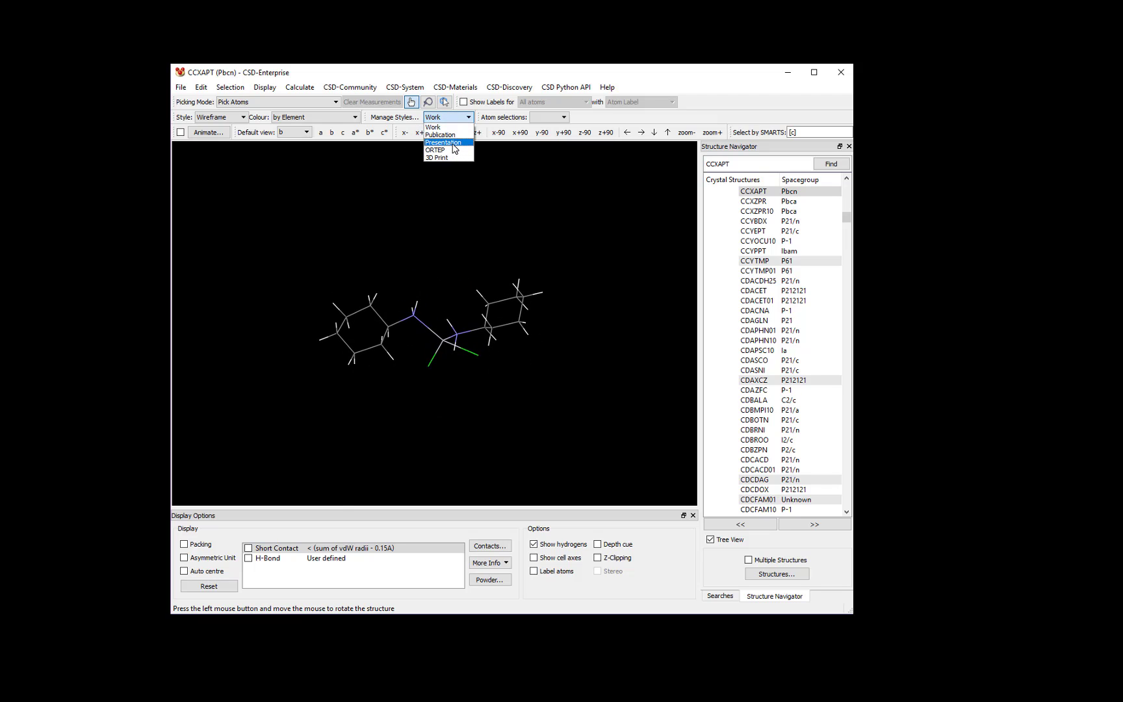
pyautogui.click(454, 143)
pyautogui.moveTo(441, 205); pyautogui.dragTo(409, 211)
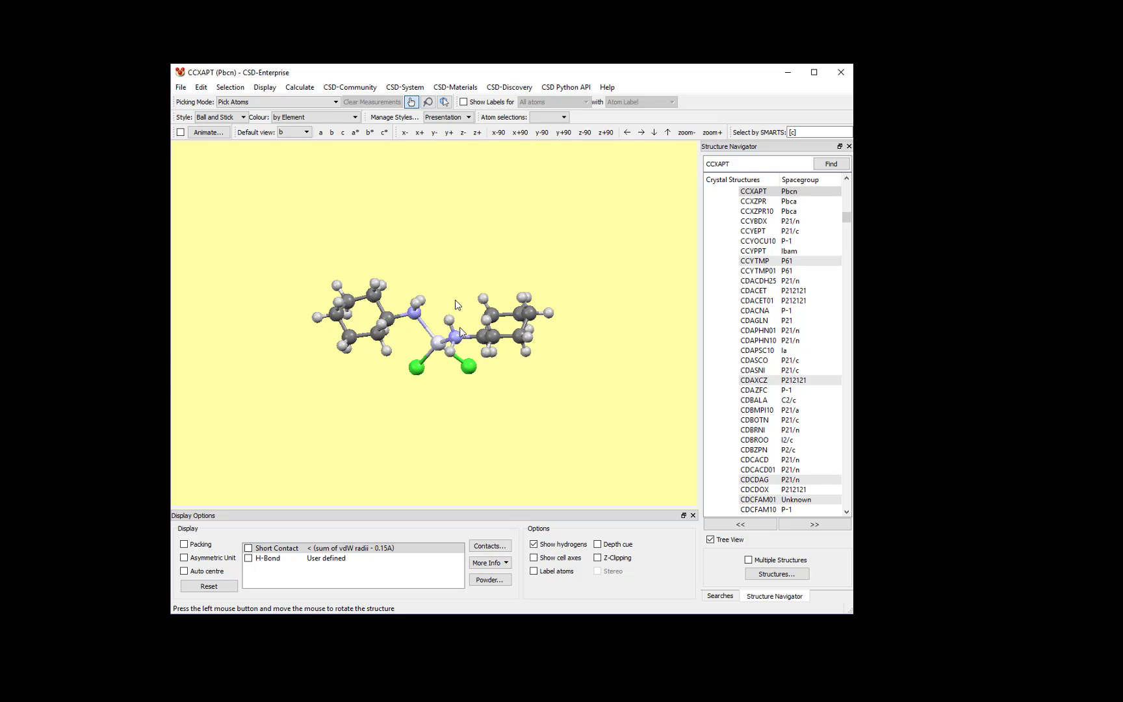
pyautogui.click(458, 118)
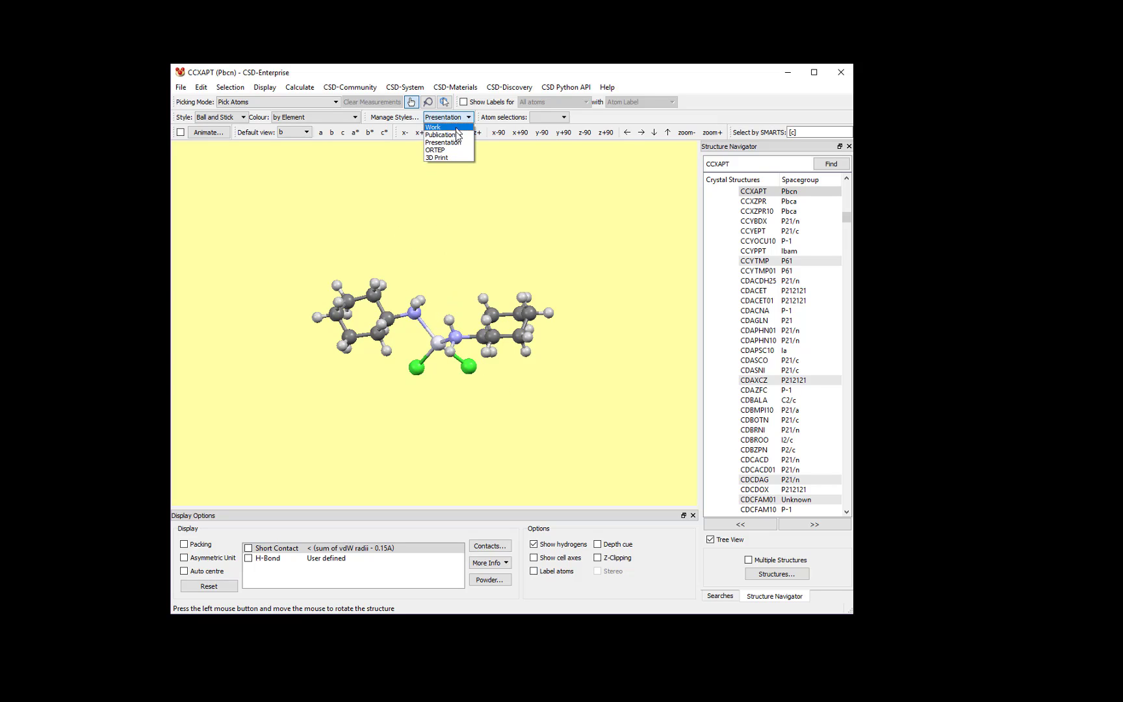
pyautogui.click(454, 135)
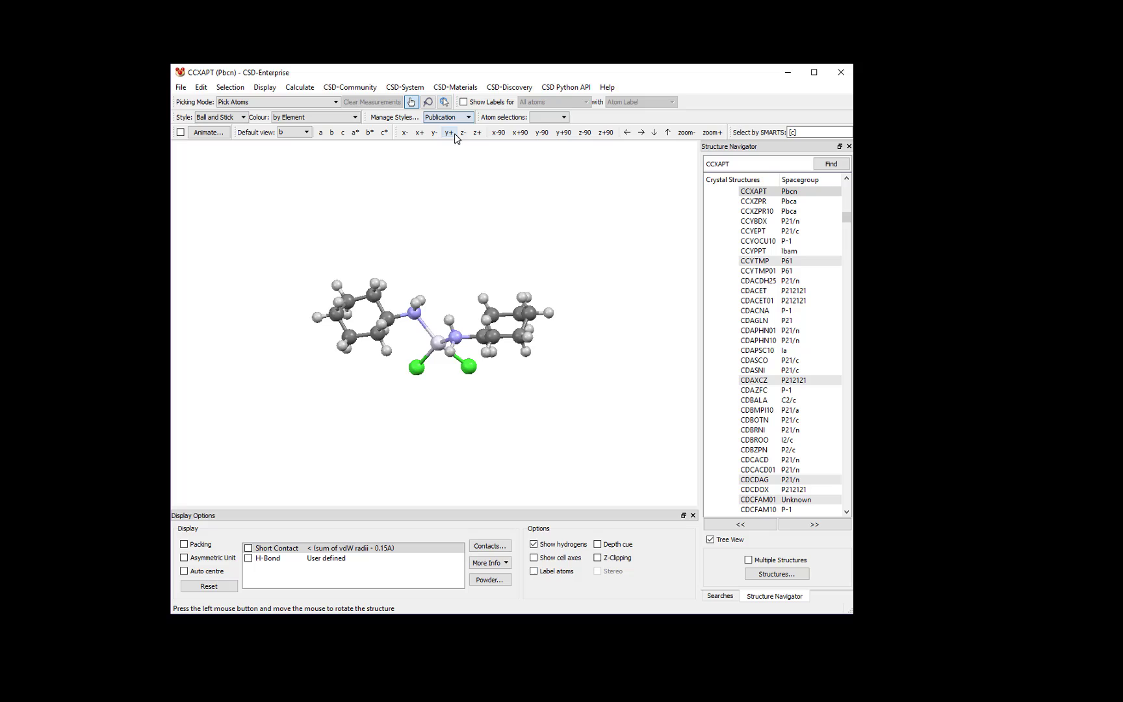
pyautogui.click(218, 121)
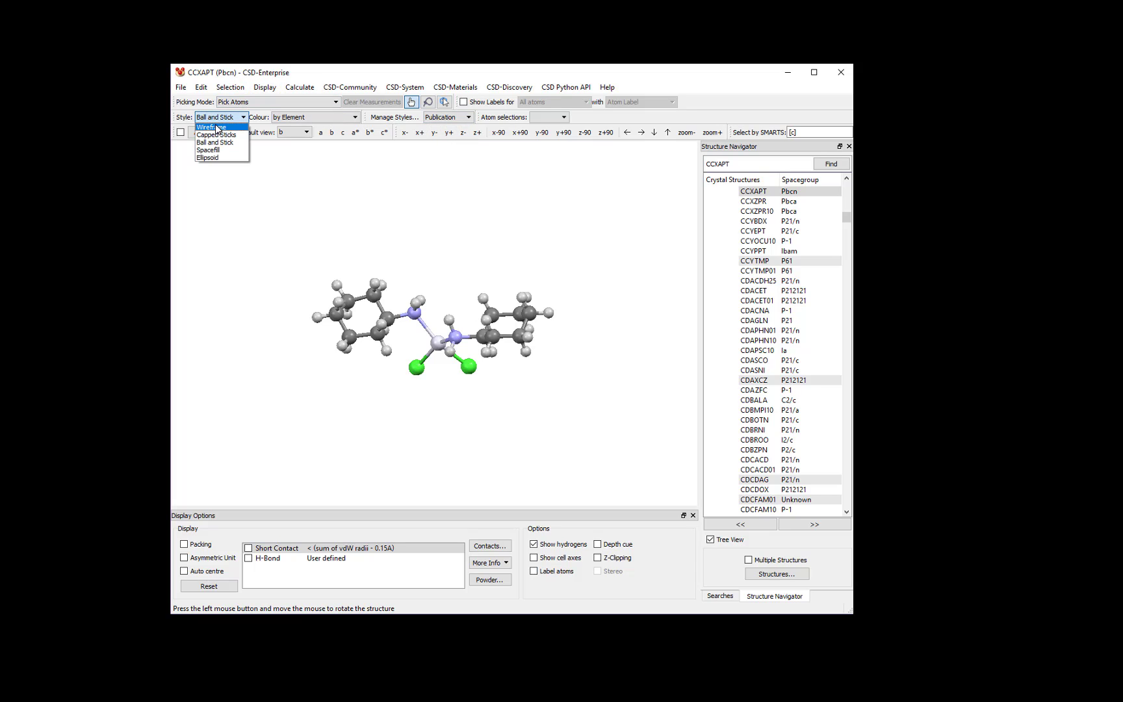
pyautogui.click(217, 128)
pyautogui.click(219, 117)
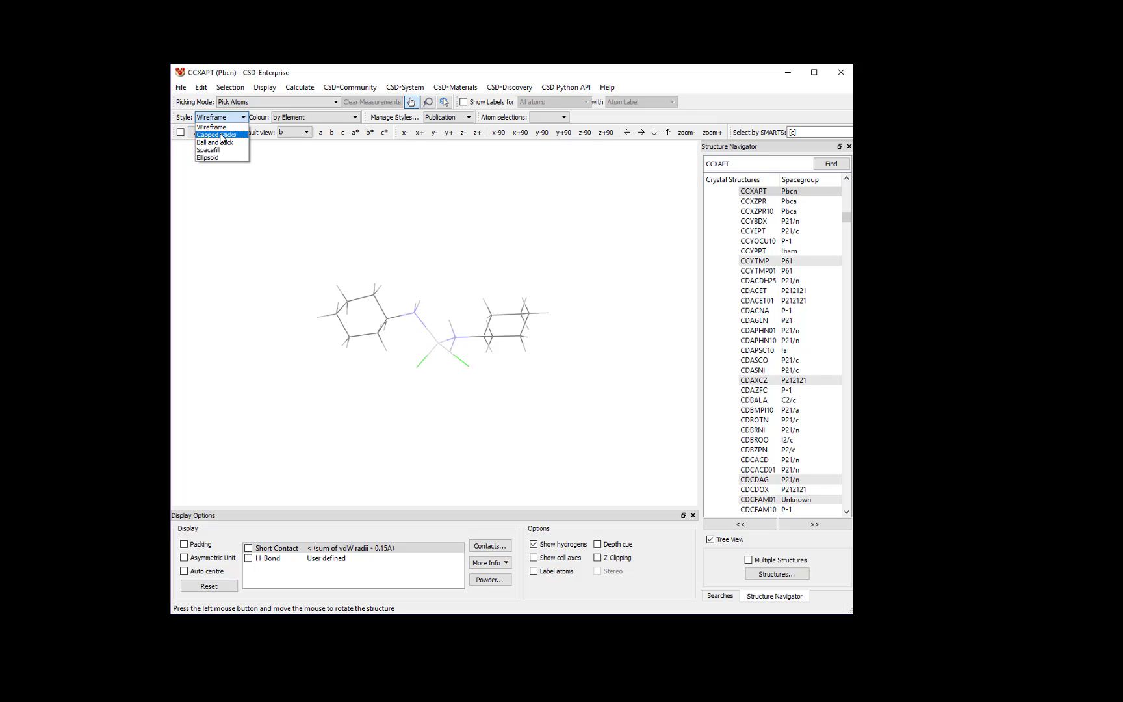
pyautogui.click(220, 135)
pyautogui.click(219, 118)
pyautogui.click(228, 152)
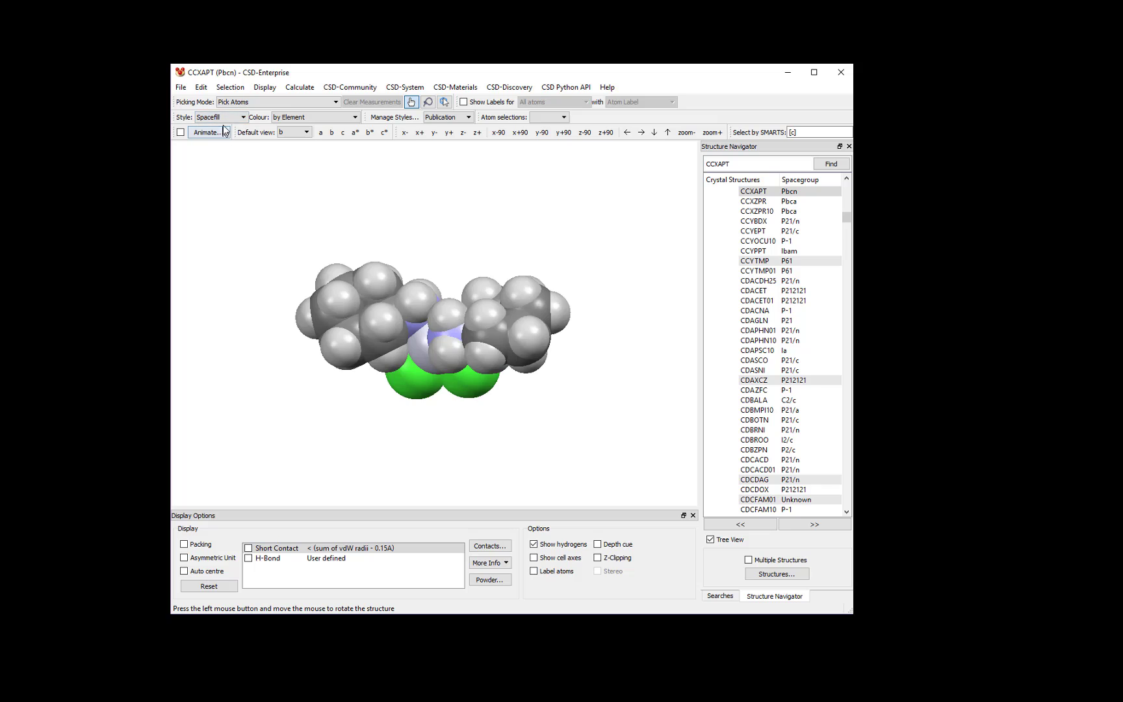
pyautogui.click(226, 122)
pyautogui.click(225, 143)
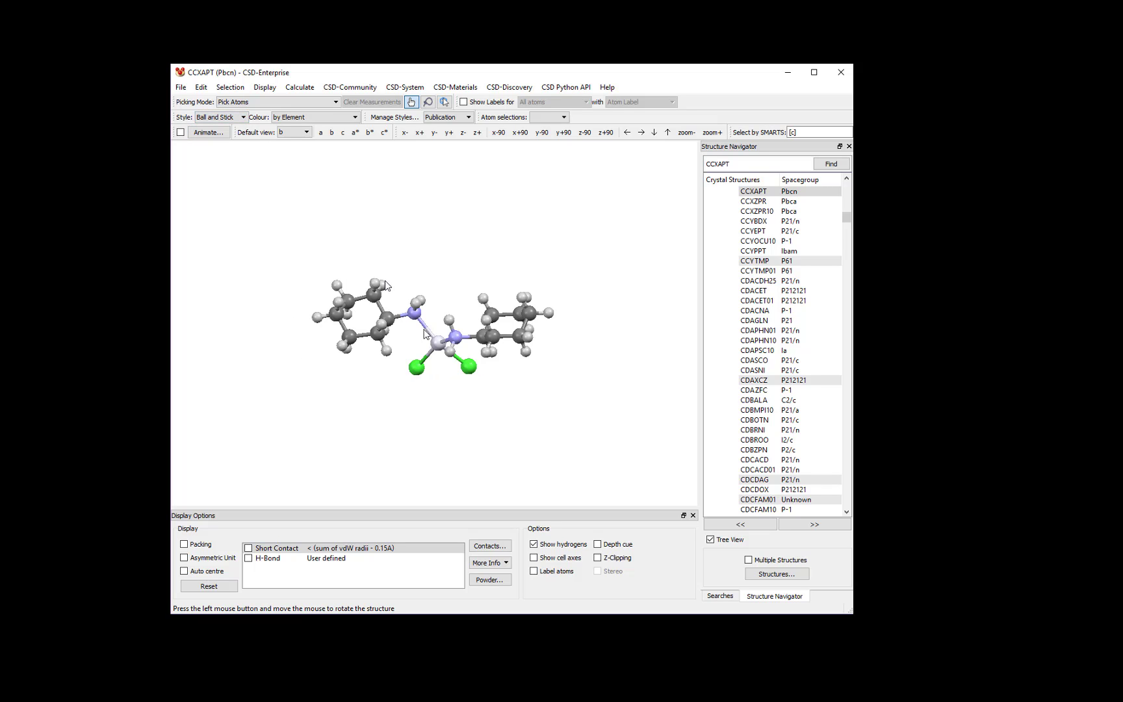
pyautogui.moveTo(443, 399); pyautogui.dragTo(466, 382)
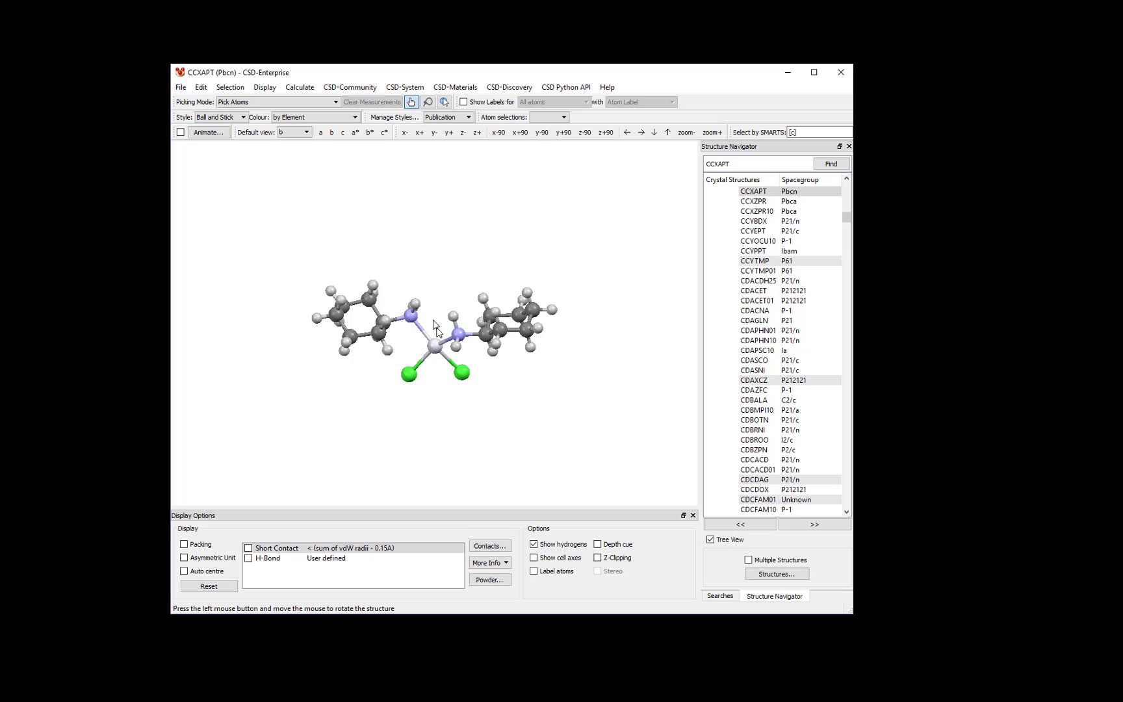
# Recolour the central platinum atom purple from its right-click Colours menu.
pyautogui.rightClick(436, 354)
pyautogui.moveTo(448, 383)
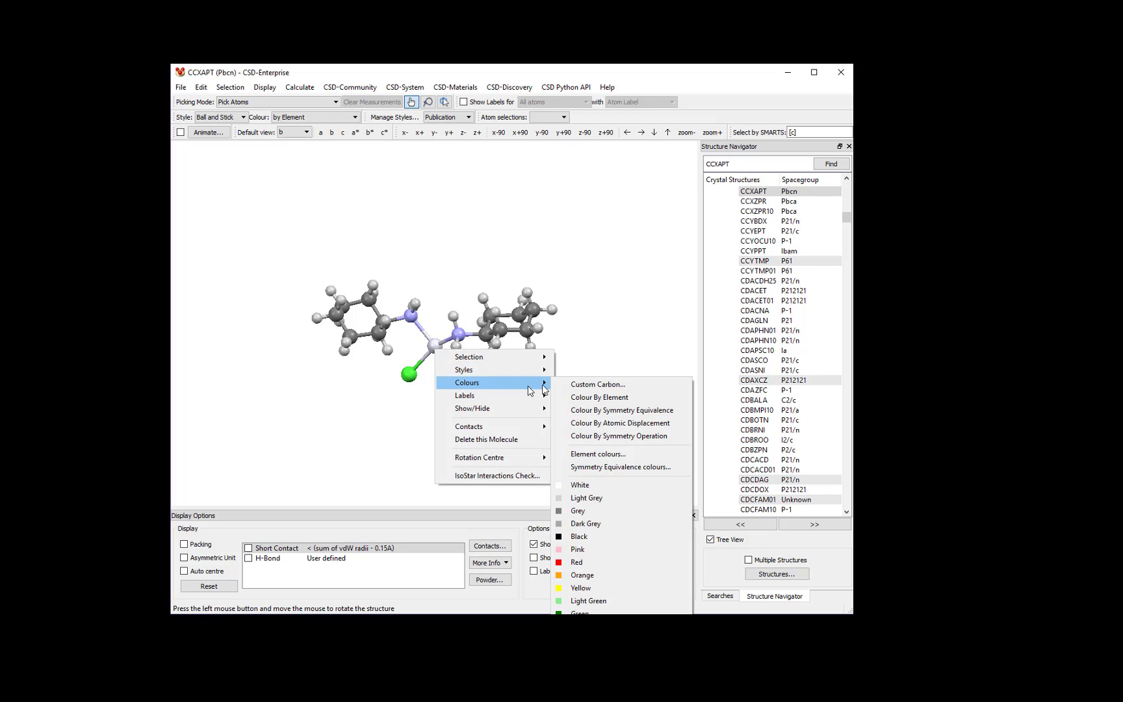
pyautogui.click(585, 665)
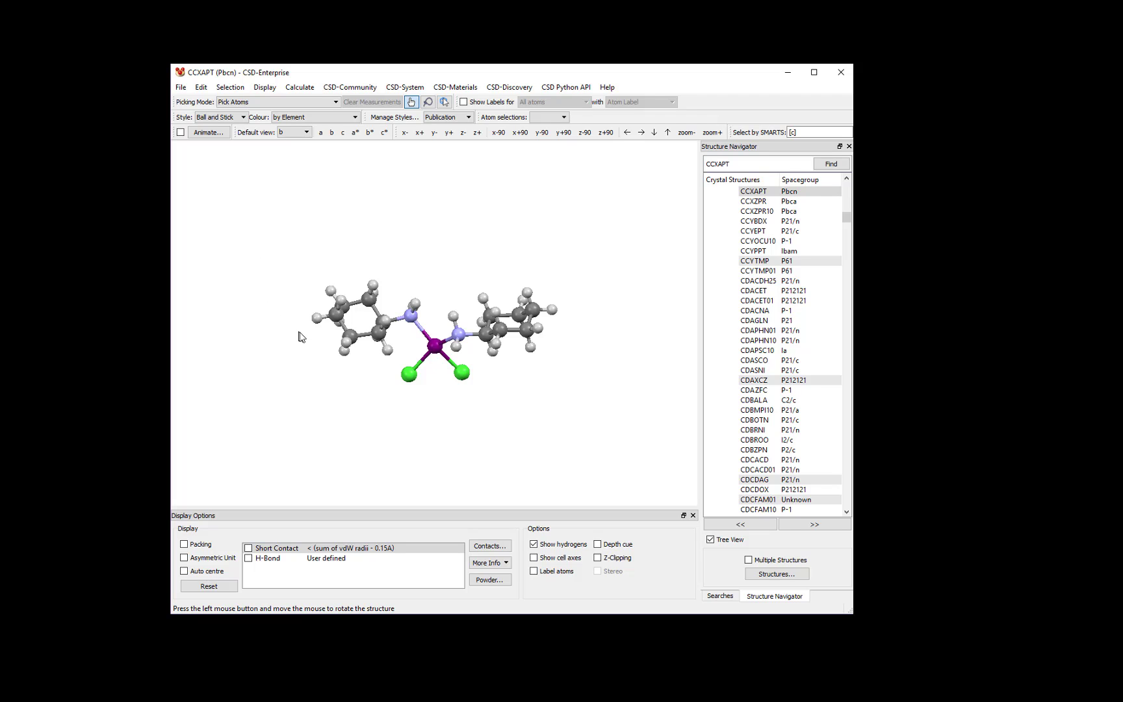
# Set platinum's element colour to purple in Element Colour Options, then close the dialog.
pyautogui.rightClick(354, 335)
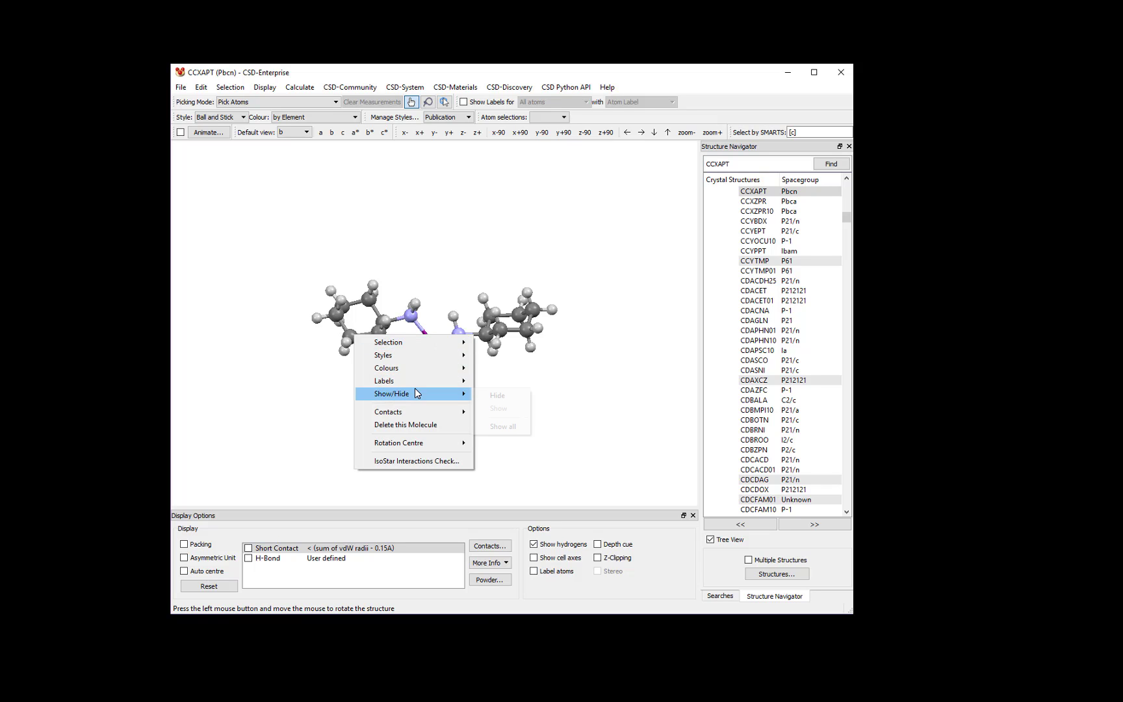
pyautogui.moveTo(424, 367)
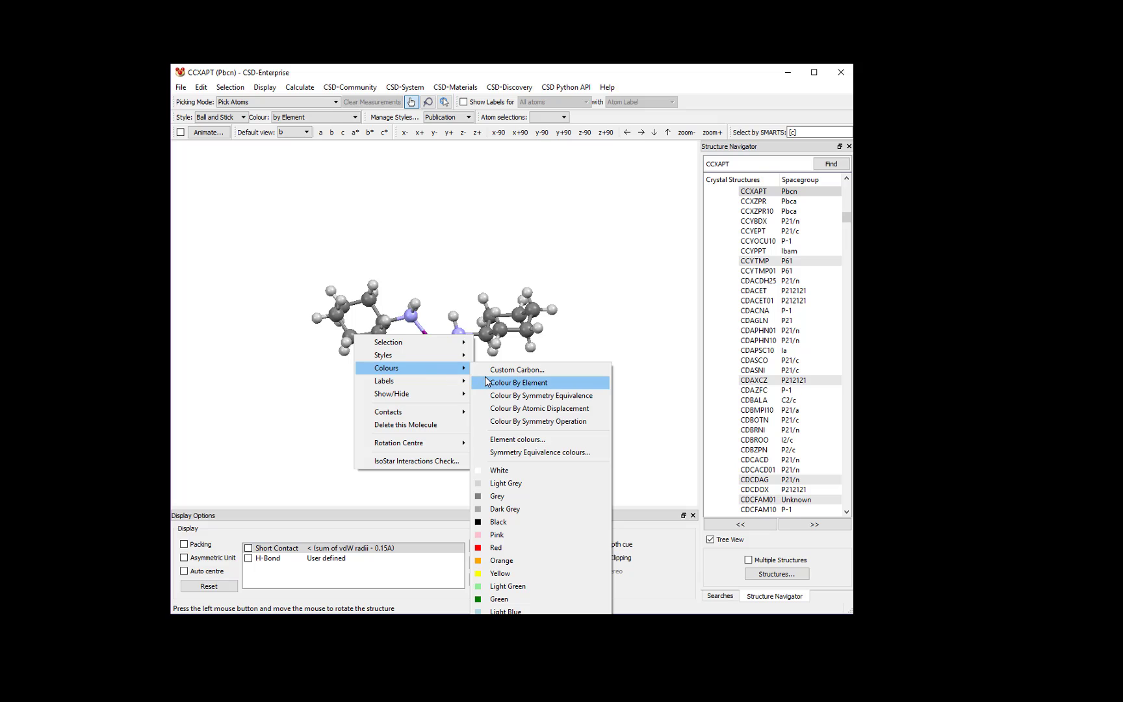
pyautogui.click(500, 439)
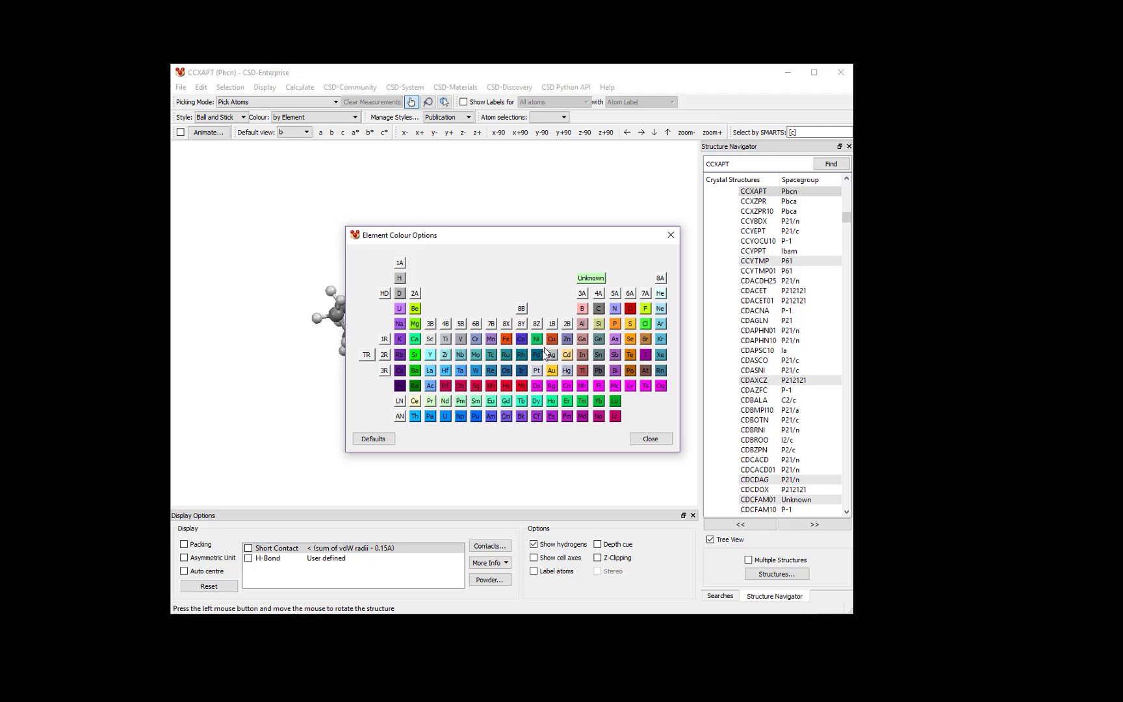
pyautogui.click(537, 371)
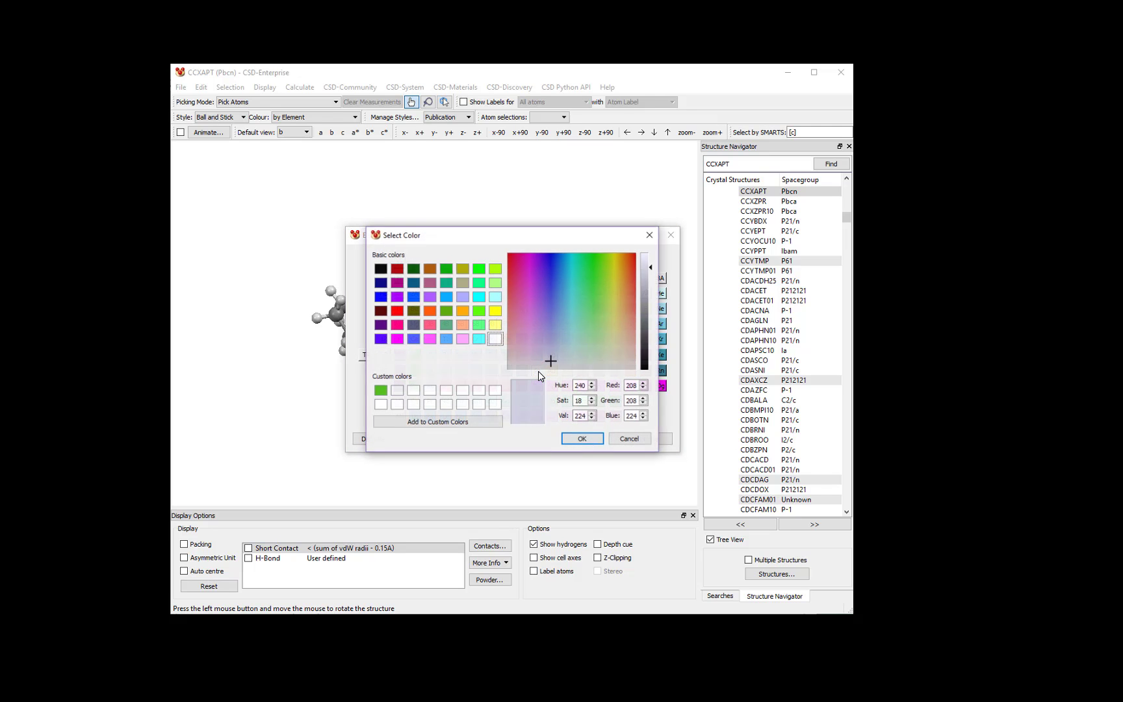
pyautogui.click(398, 298)
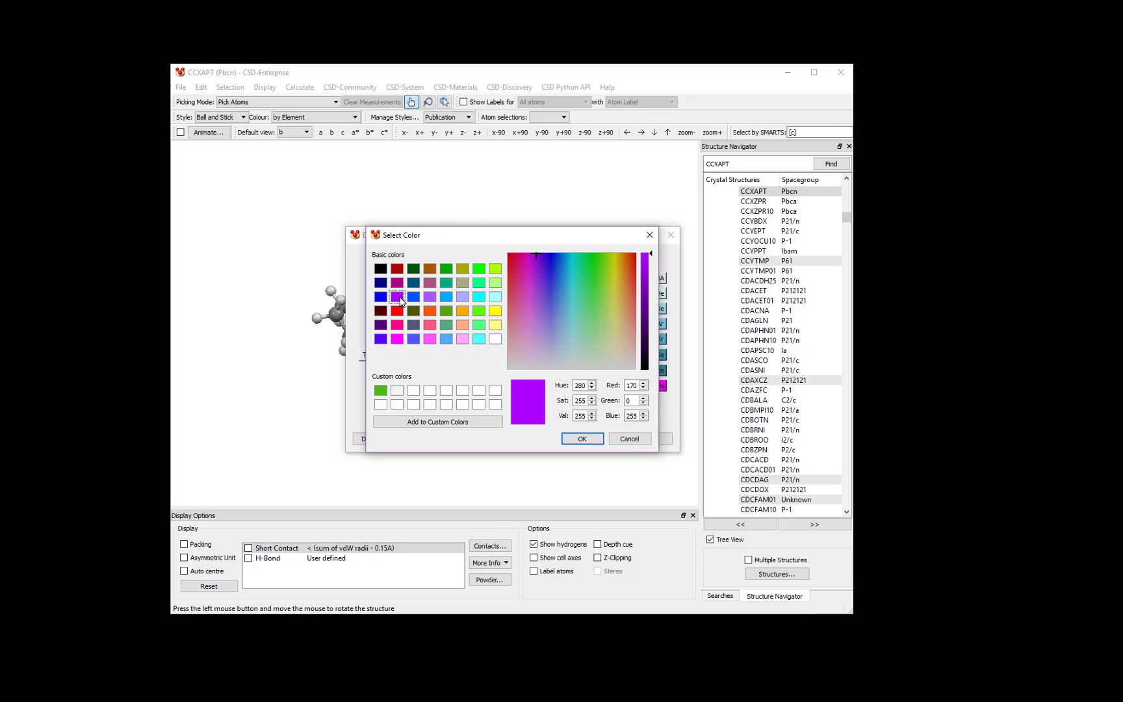
pyautogui.click(581, 440)
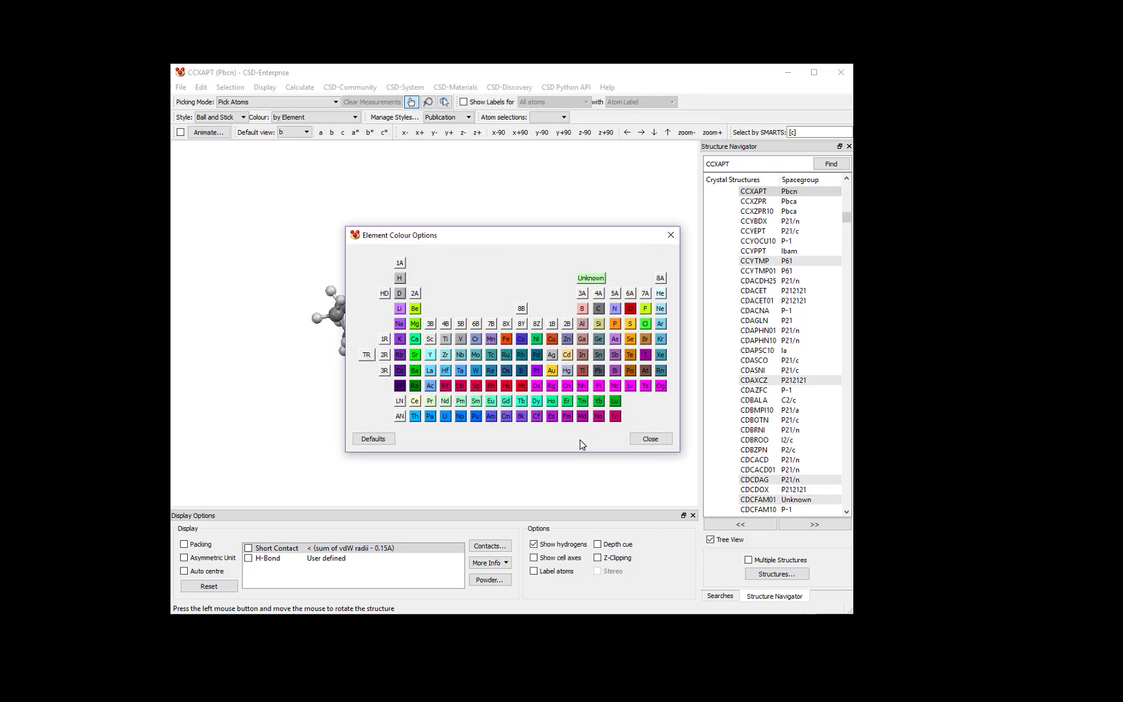
pyautogui.click(650, 439)
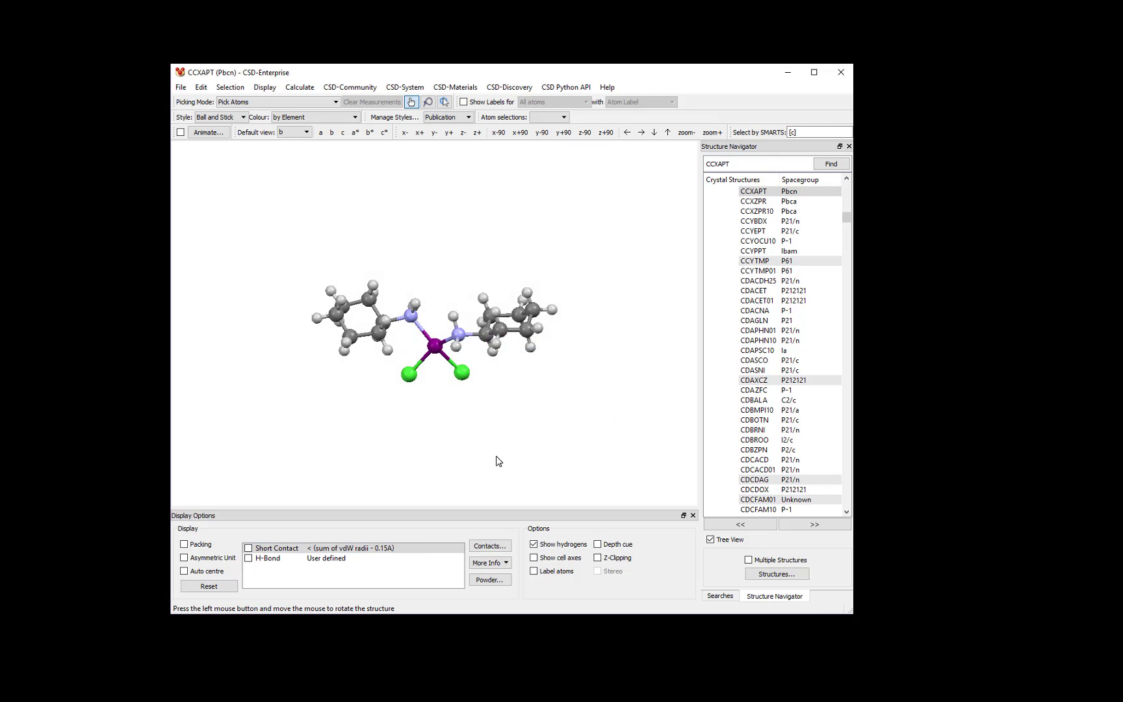
# Apply the Publication display style to CCXAPT, rotating the molecule to a new angle.
pyautogui.moveTo(496, 457); pyautogui.dragTo(481, 366)
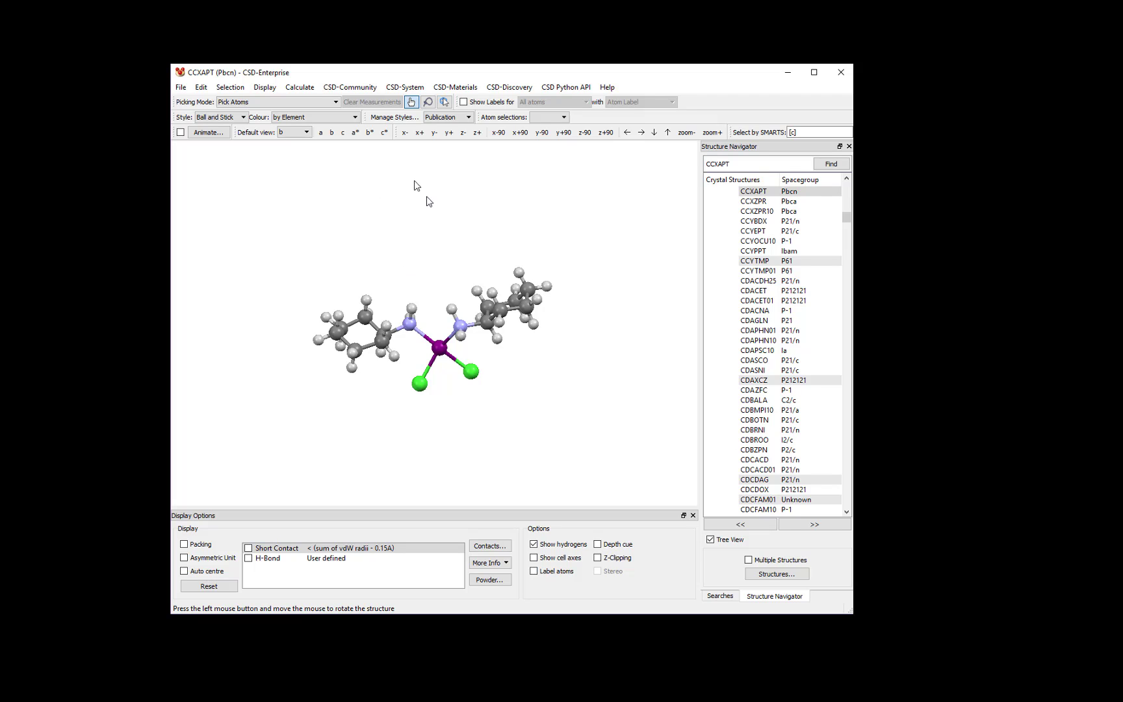
pyautogui.click(448, 119)
pyautogui.click(449, 135)
pyautogui.moveTo(455, 436); pyautogui.dragTo(462, 401)
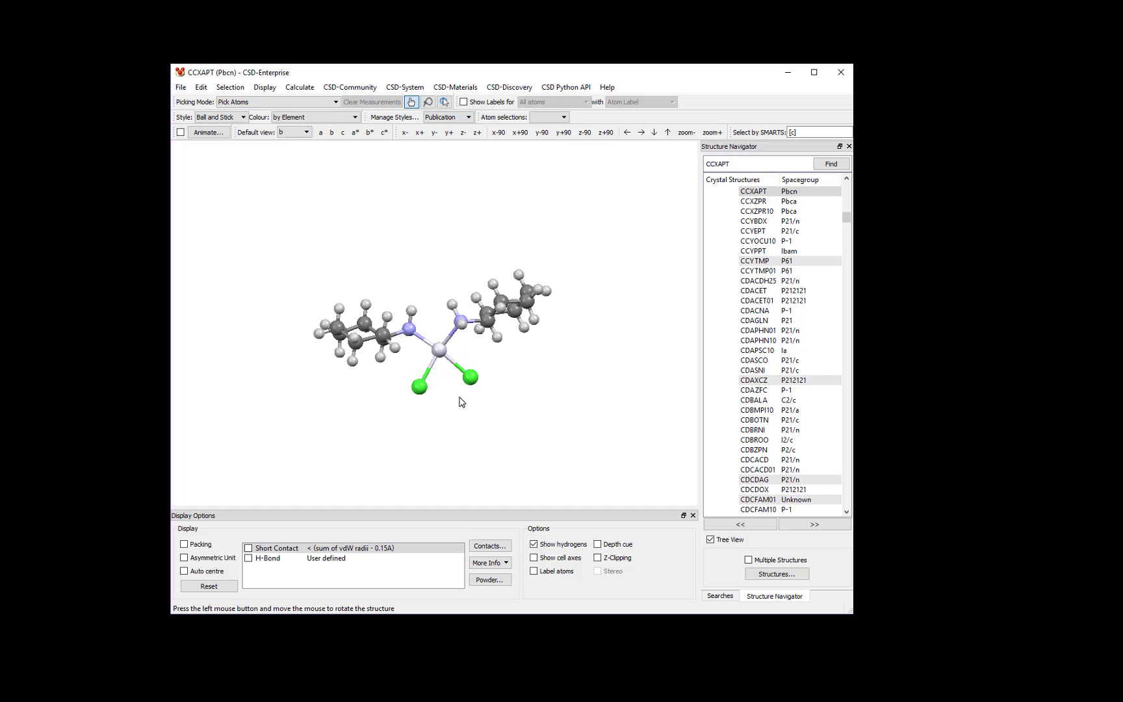
# Colour the central platinum atom purple again from its right-click Colours menu.
pyautogui.rightClick(437, 352)
pyautogui.moveTo(484, 381)
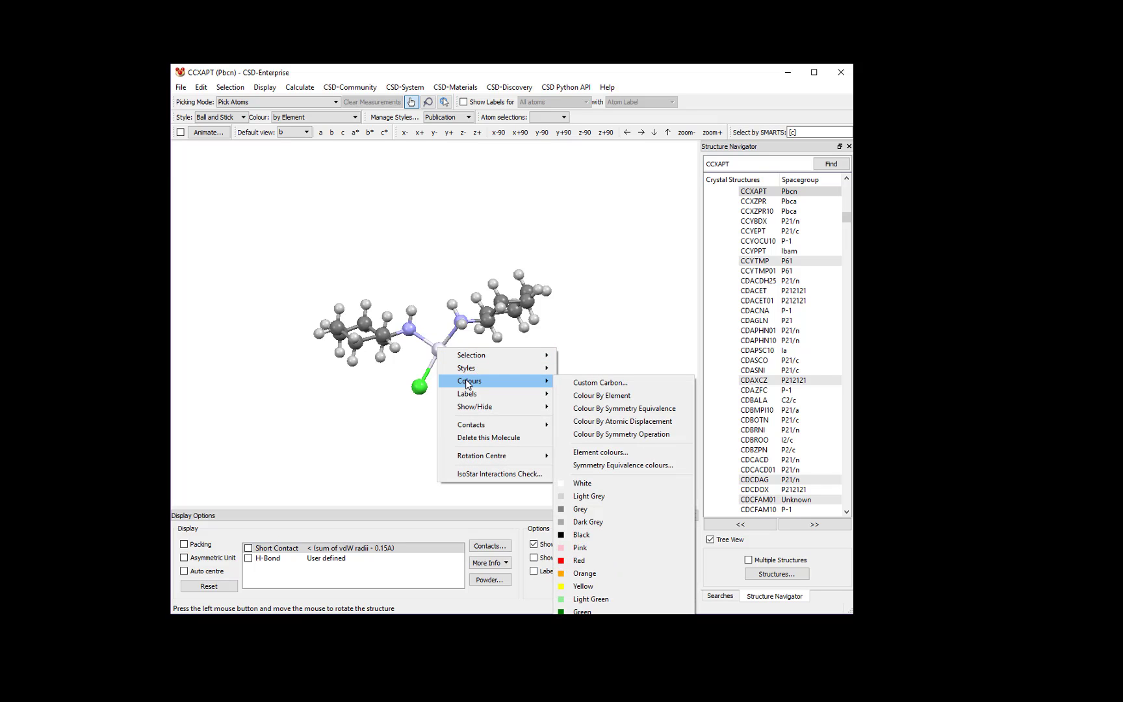
pyautogui.click(582, 663)
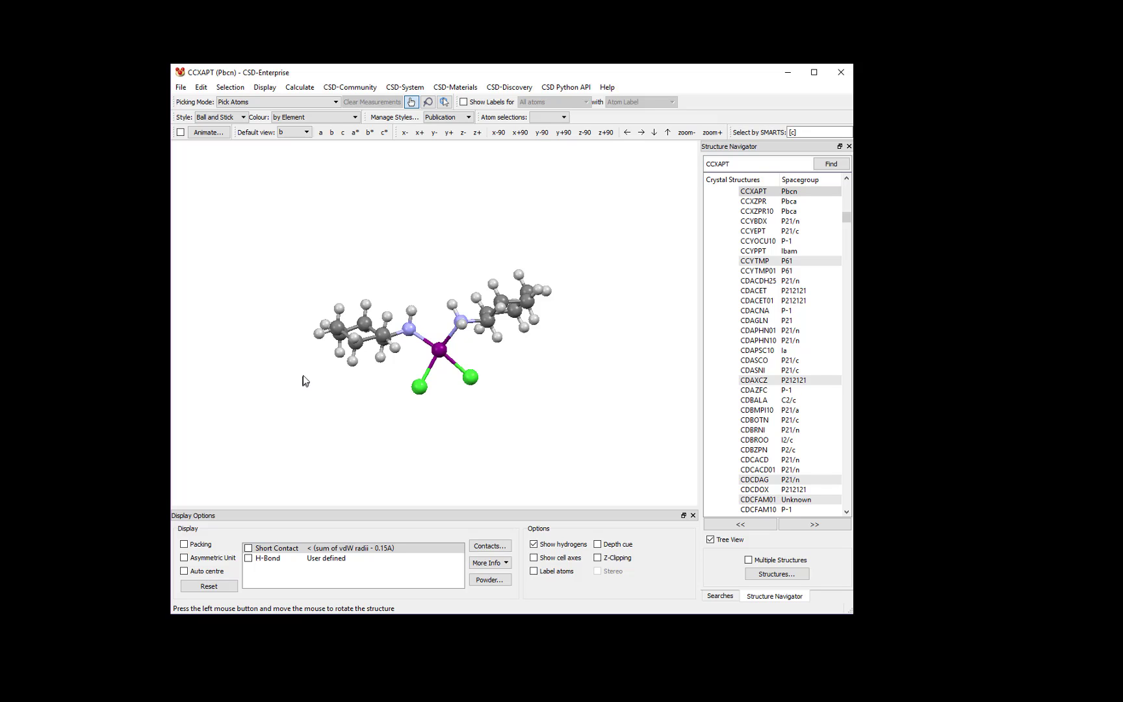
# Rotate and pan the molecule, then restore its default orientation with Reset.
pyautogui.moveTo(310, 384); pyautogui.dragTo(228, 218)
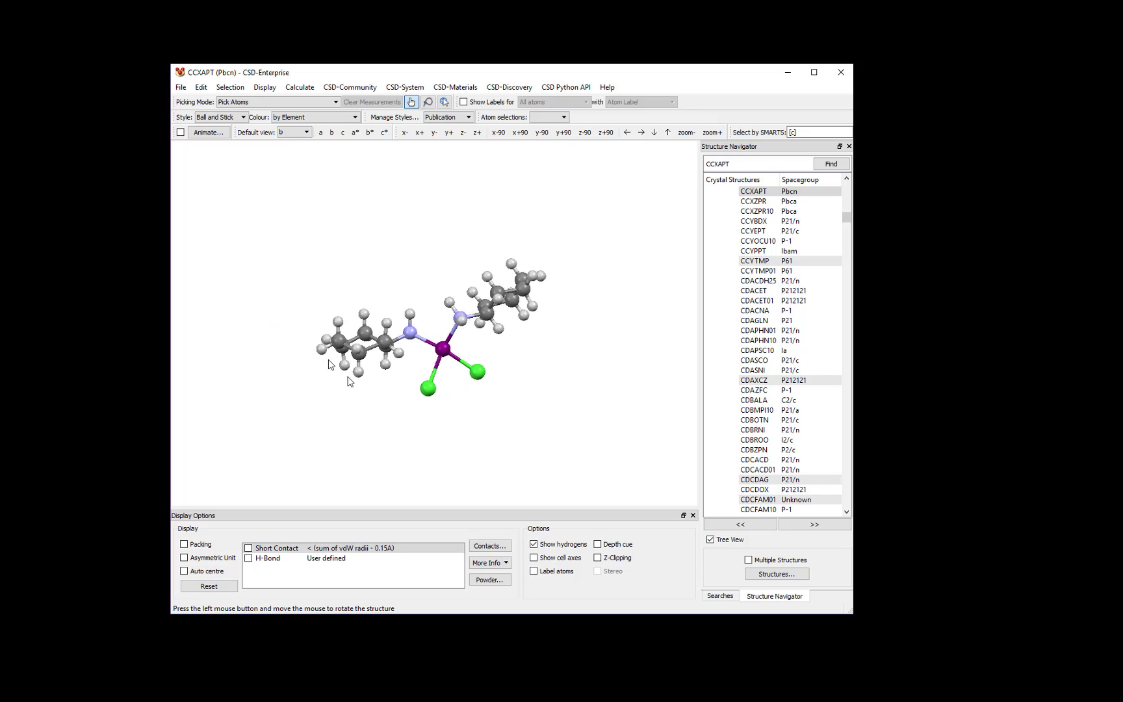
pyautogui.moveTo(344, 378); pyautogui.dragTo(328, 289)
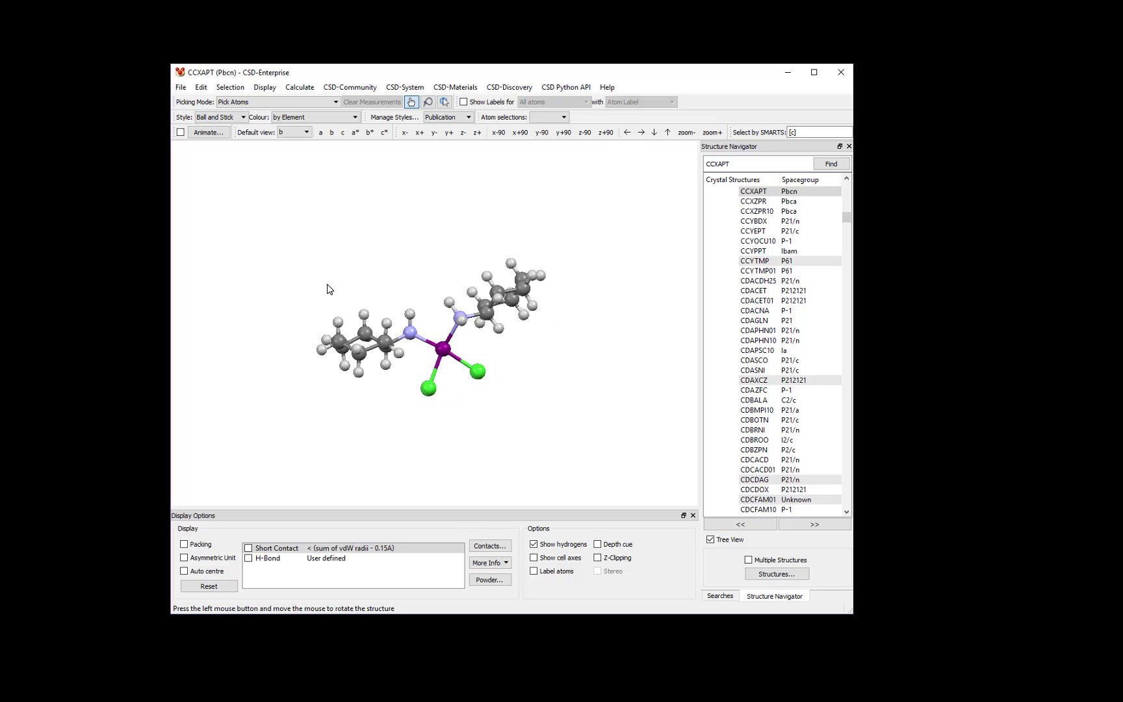
pyautogui.moveTo(361, 289); pyautogui.dragTo(464, 257, button='middle')
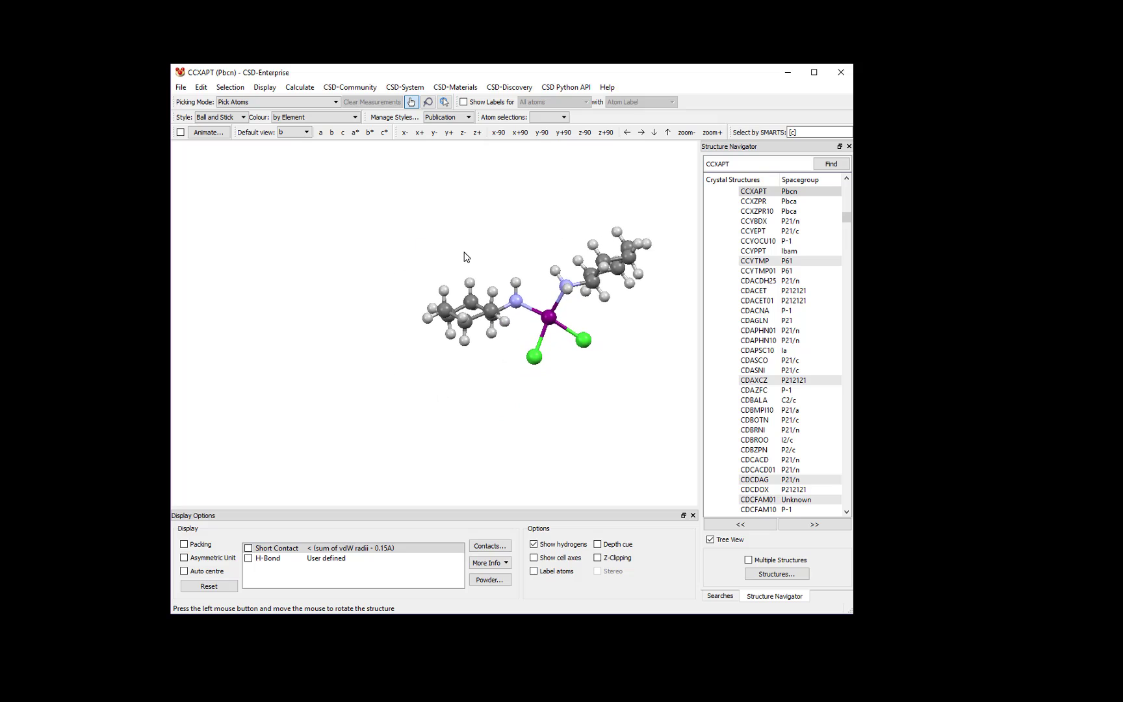
pyautogui.click(209, 586)
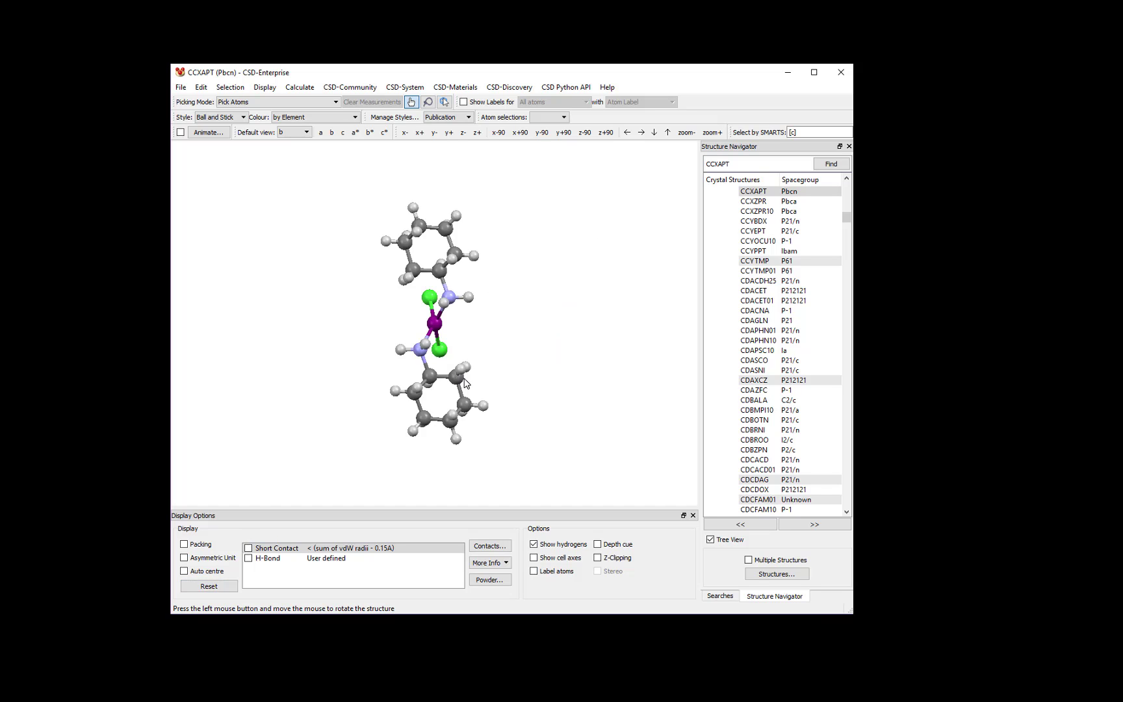
pyautogui.moveTo(469, 389); pyautogui.dragTo(210, 292)
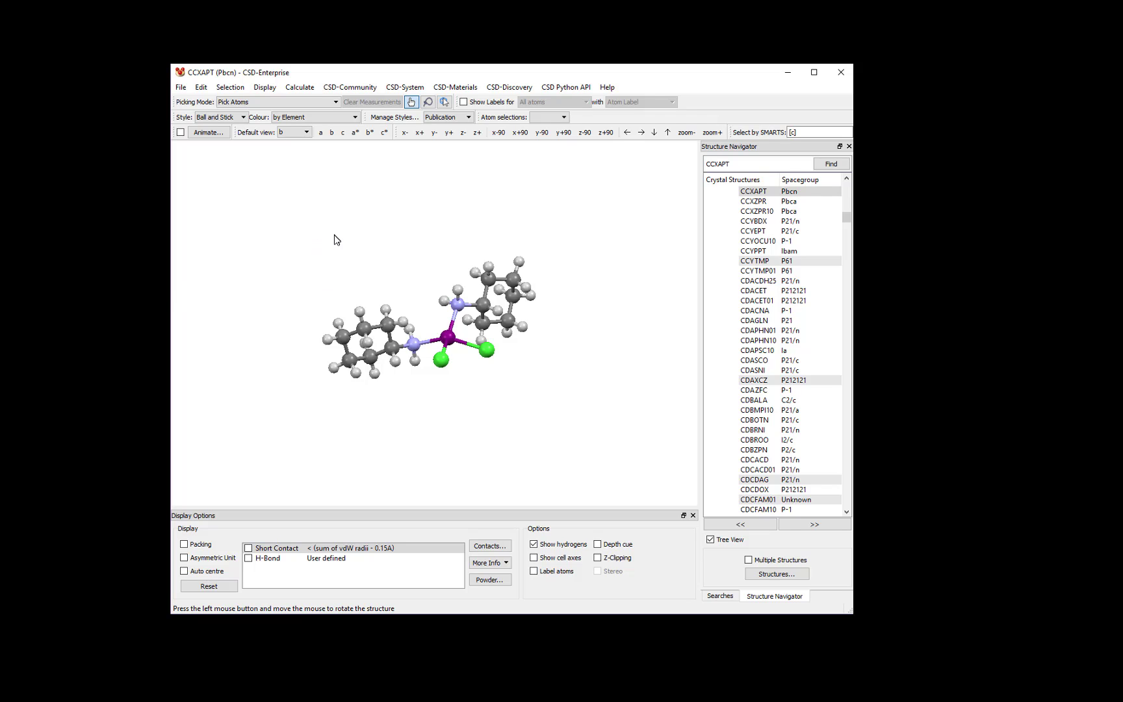
# Copy the Publication style in the Style Manager and give the copy a new name.
pyautogui.click(388, 118)
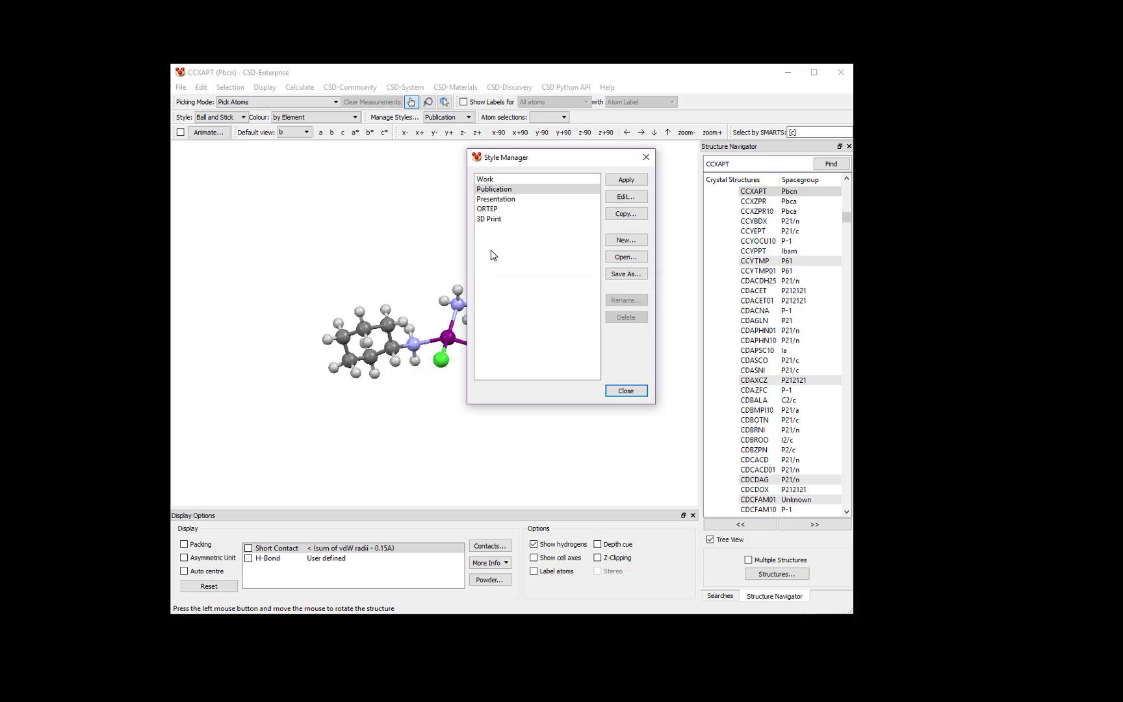
pyautogui.click(495, 191)
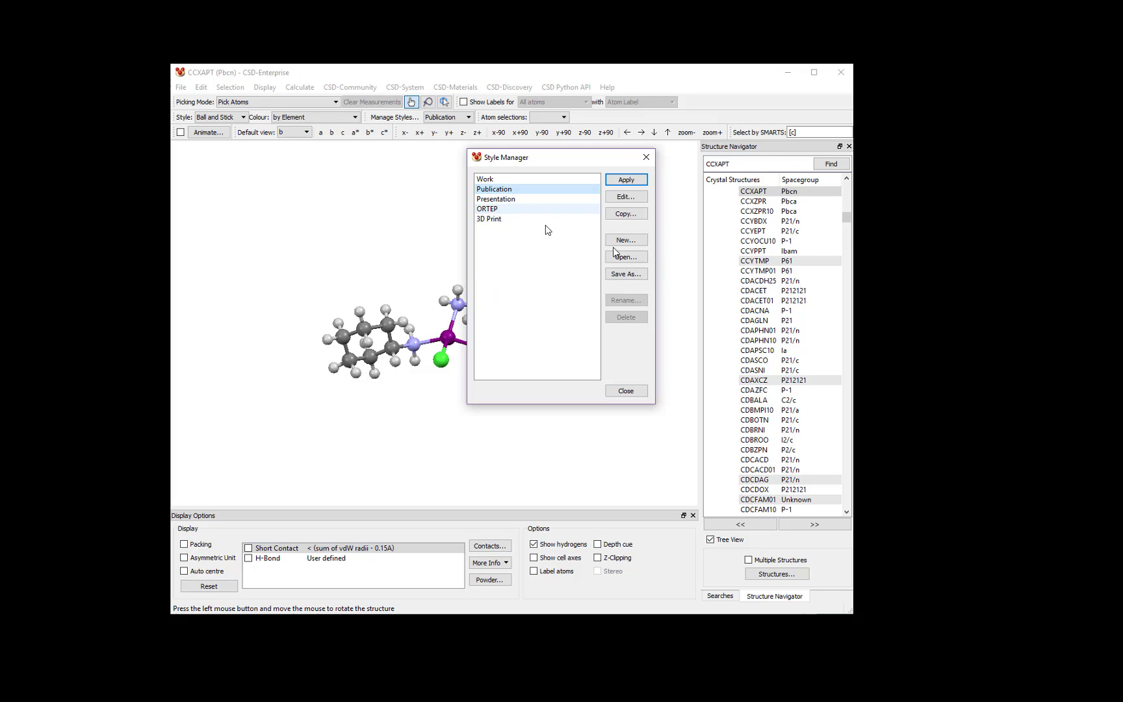
pyautogui.click(624, 215)
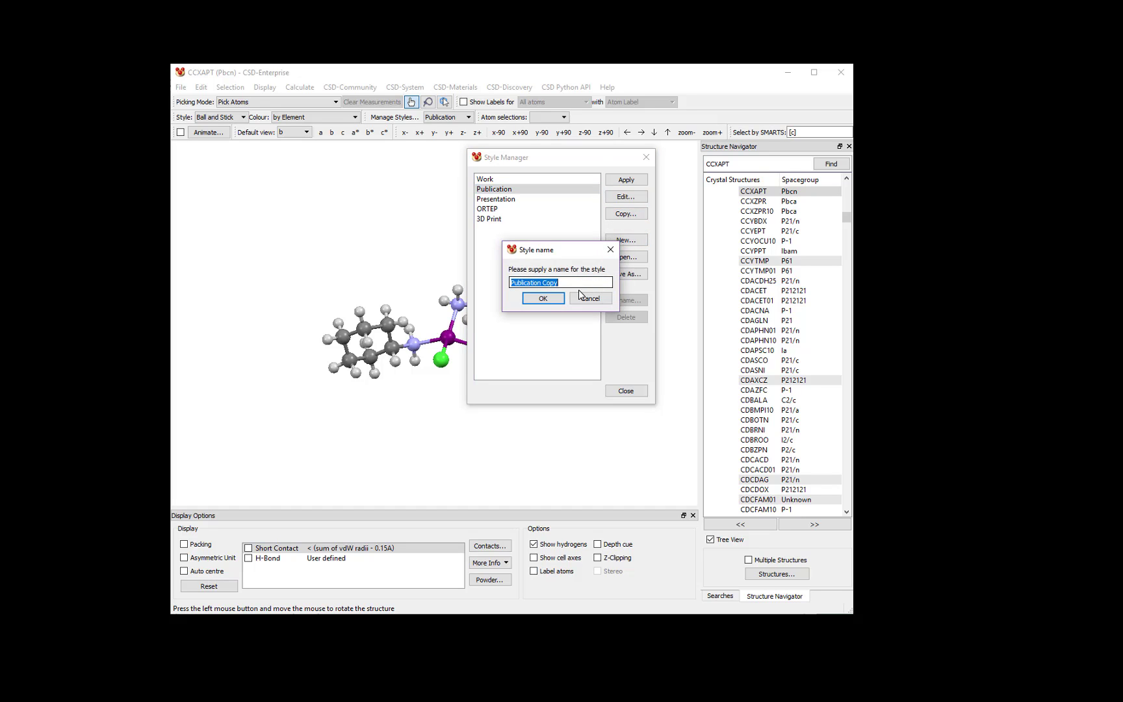
pyautogui.write('Amys Style')
pyautogui.click(546, 302)
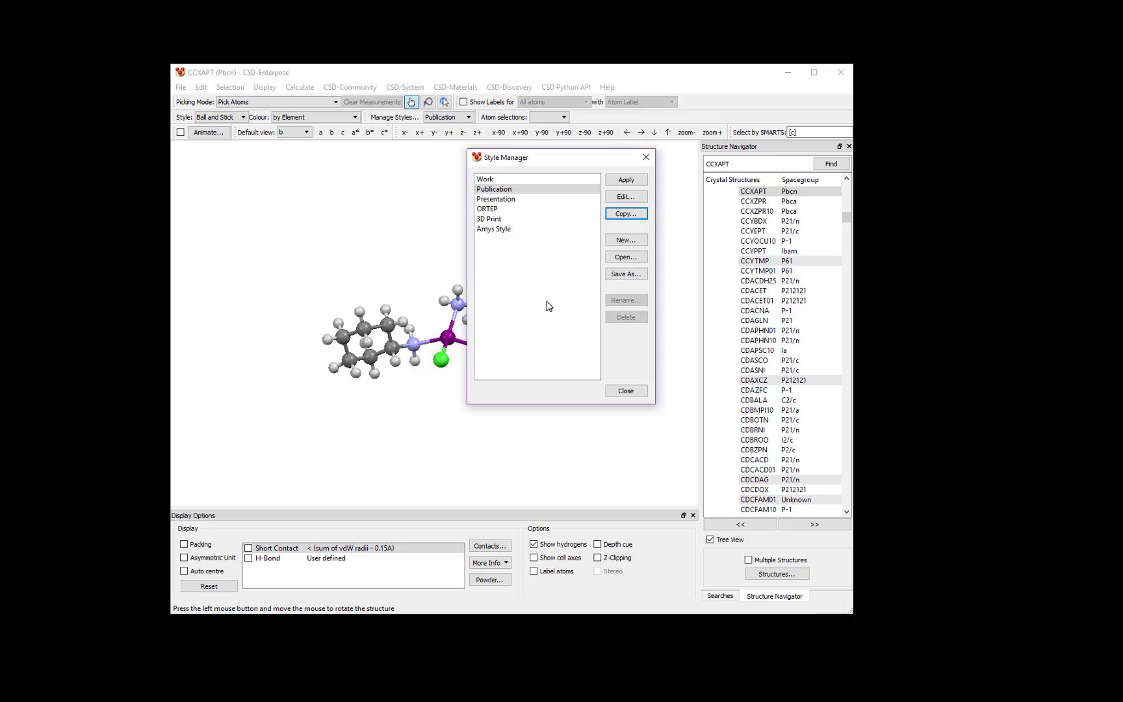
# Open the new style's Display Options and review its label settings: size 12, Arial Regular.
pyautogui.doubleClick(504, 229)
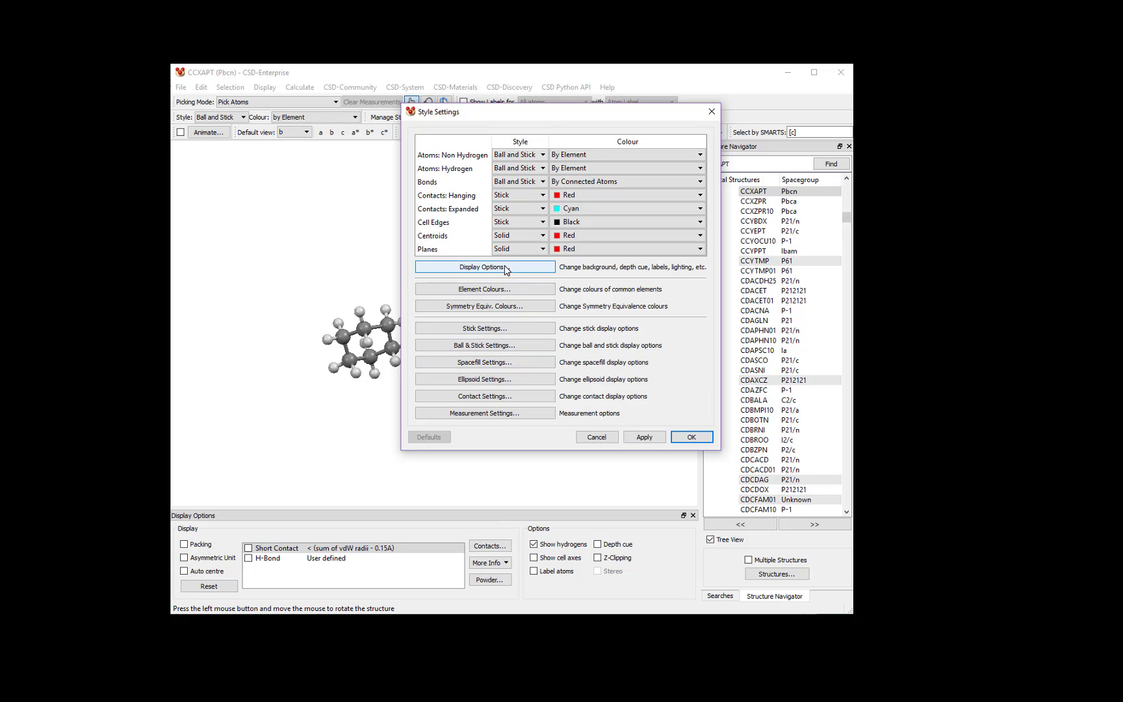
pyautogui.click(484, 267)
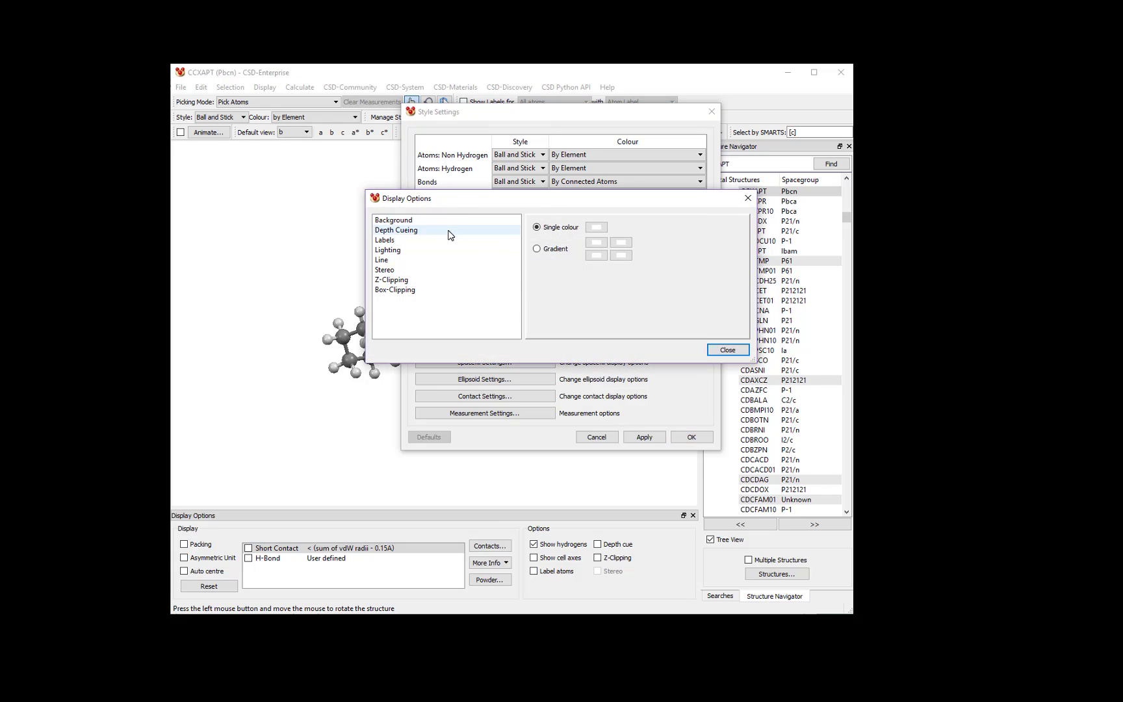
pyautogui.click(410, 242)
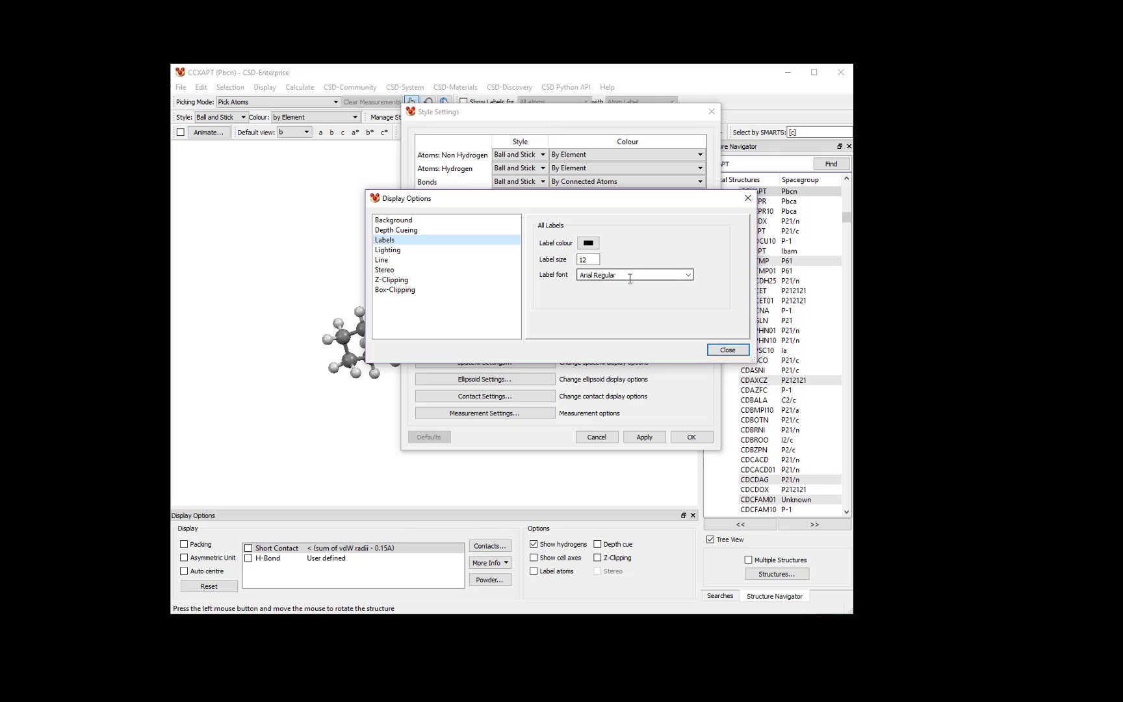
# Save the custom style's settings and close Display Options and the Style Manager.
pyautogui.click(721, 348)
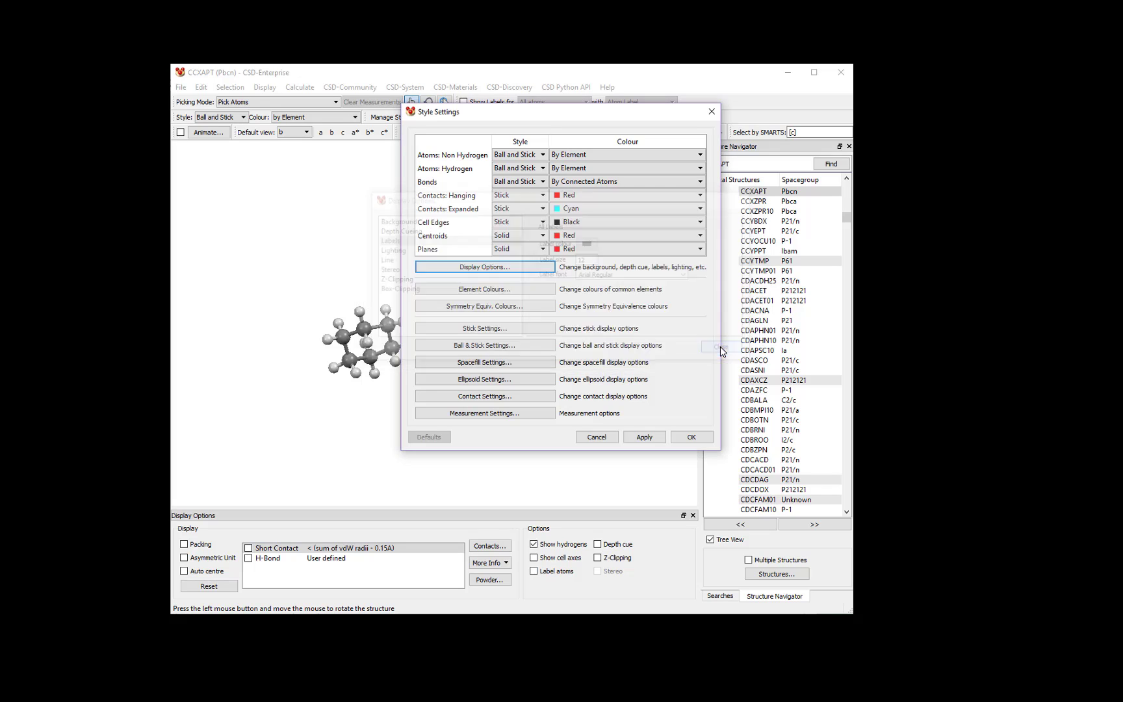
pyautogui.click(692, 437)
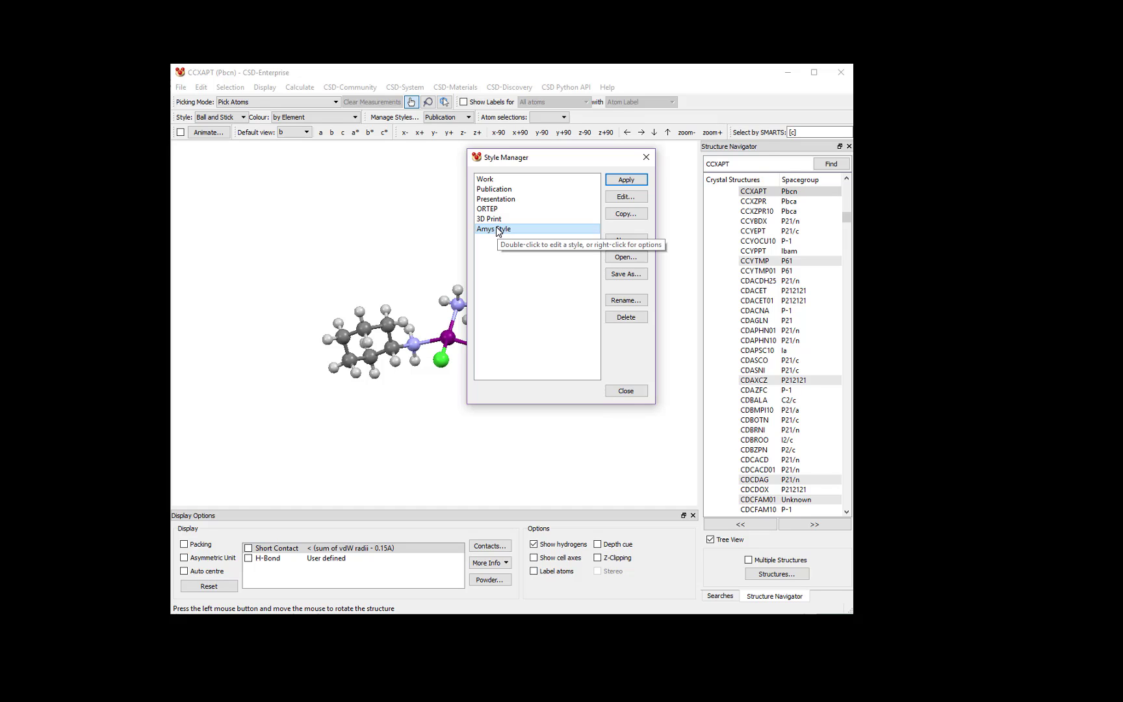
pyautogui.click(625, 391)
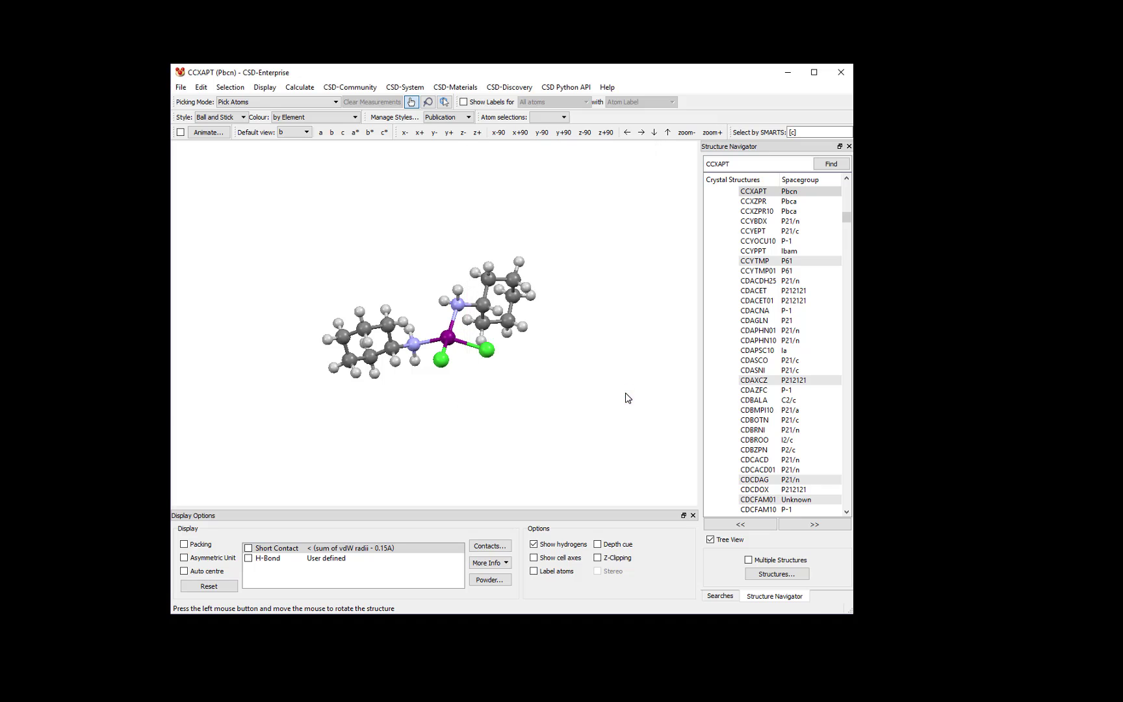
# Check the new style in the style list, keep Publication applied, and rotate the molecule.
pyautogui.click(448, 117)
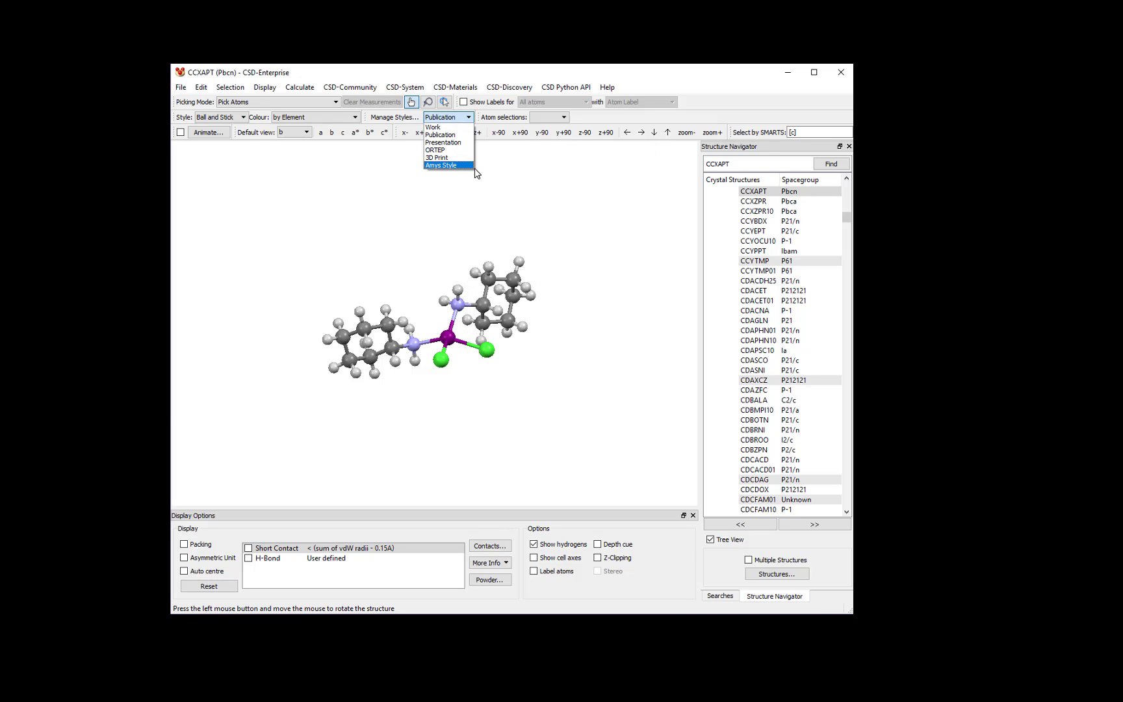
pyautogui.click(495, 186)
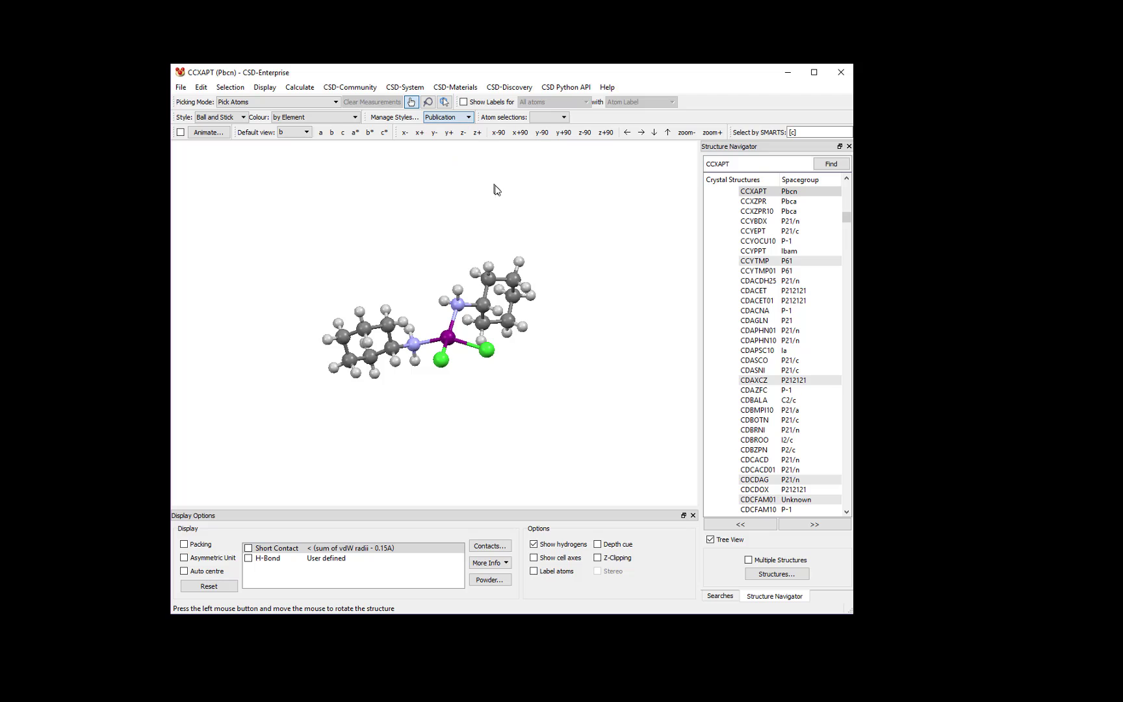
pyautogui.moveTo(496, 188)
pyautogui.mouseDown()
pyautogui.moveTo(441, 198)
pyautogui.moveTo(409, 278)
pyautogui.moveTo(495, 195)
pyautogui.mouseUp()
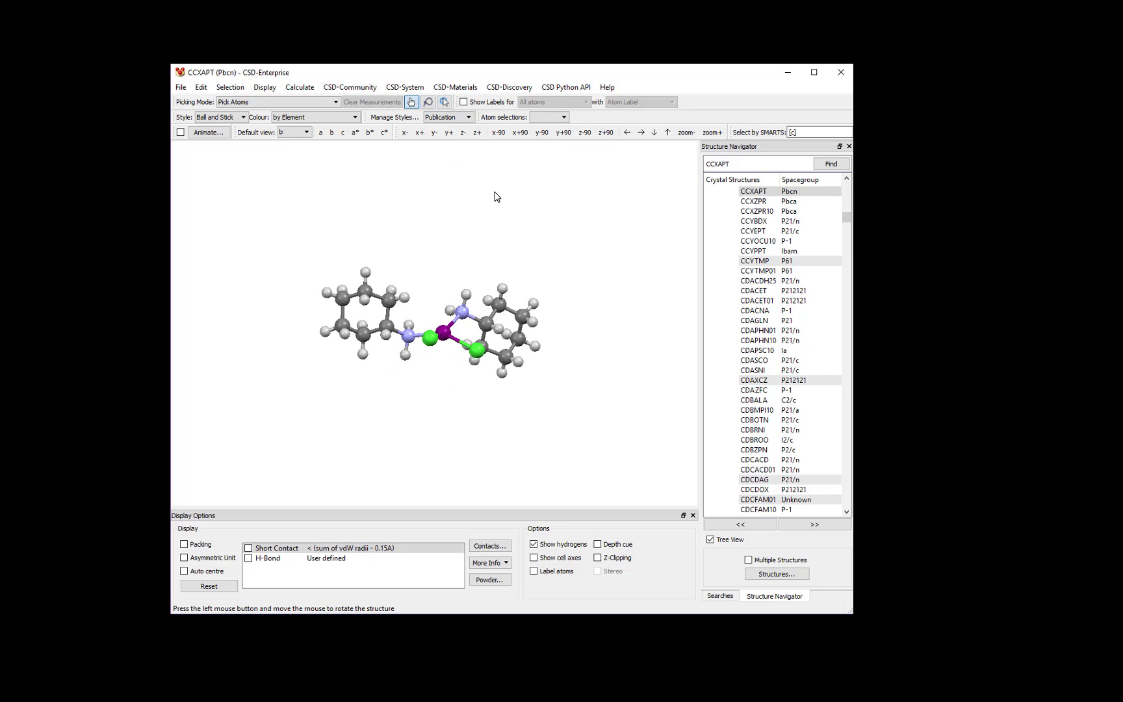